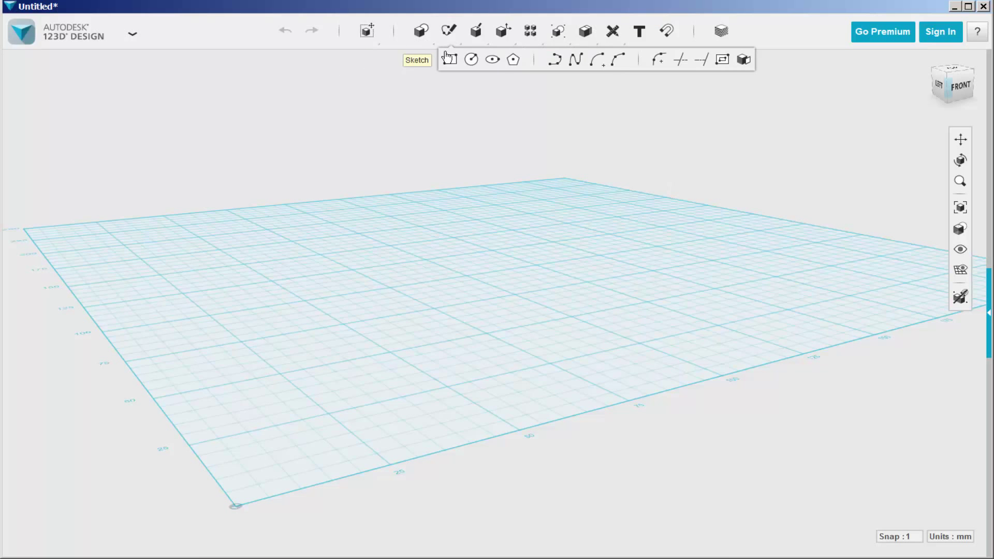
- Draw a 75 × 50 mm rectangle on the ground grid by placing two opposite corners
right_drag(479, 270, 471, 303)
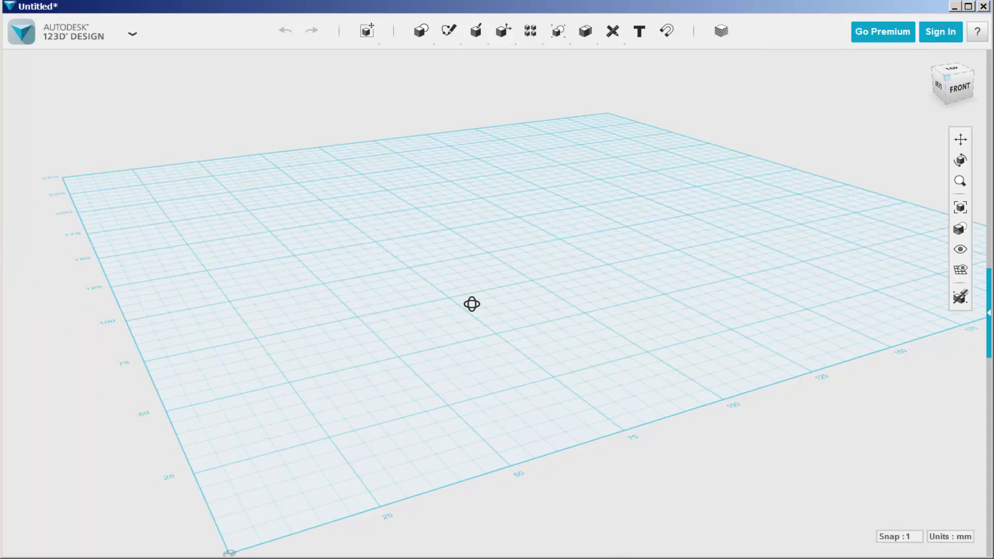
click(388, 247)
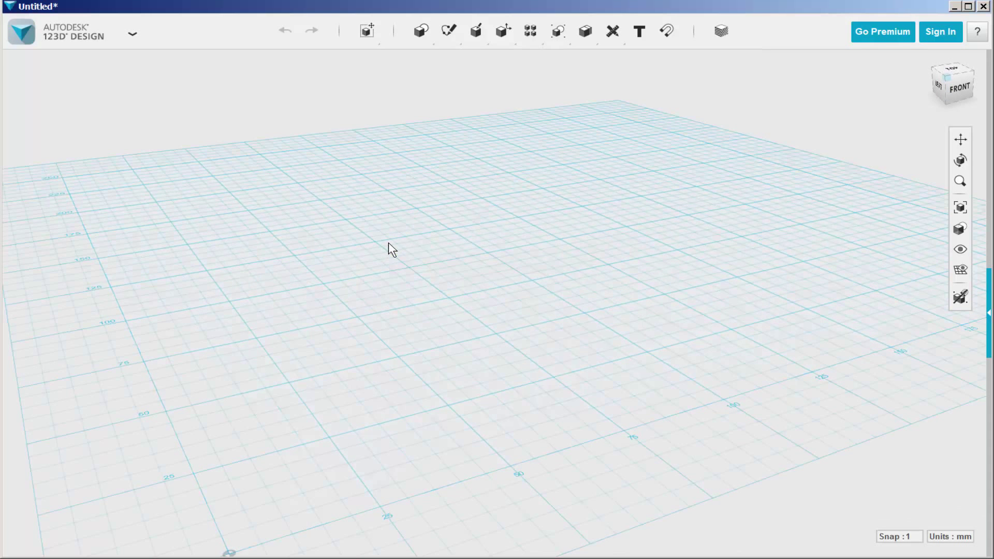
click(377, 244)
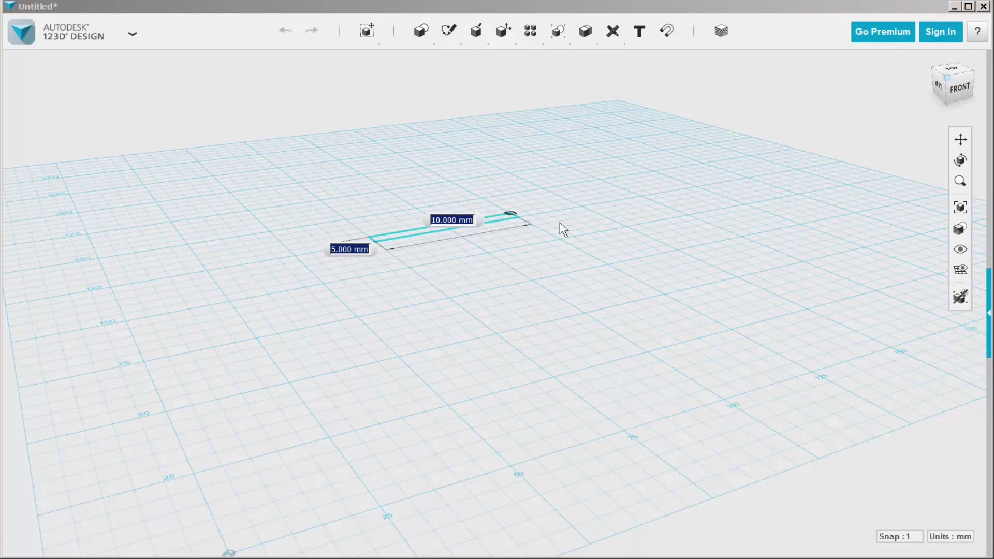
click(675, 253)
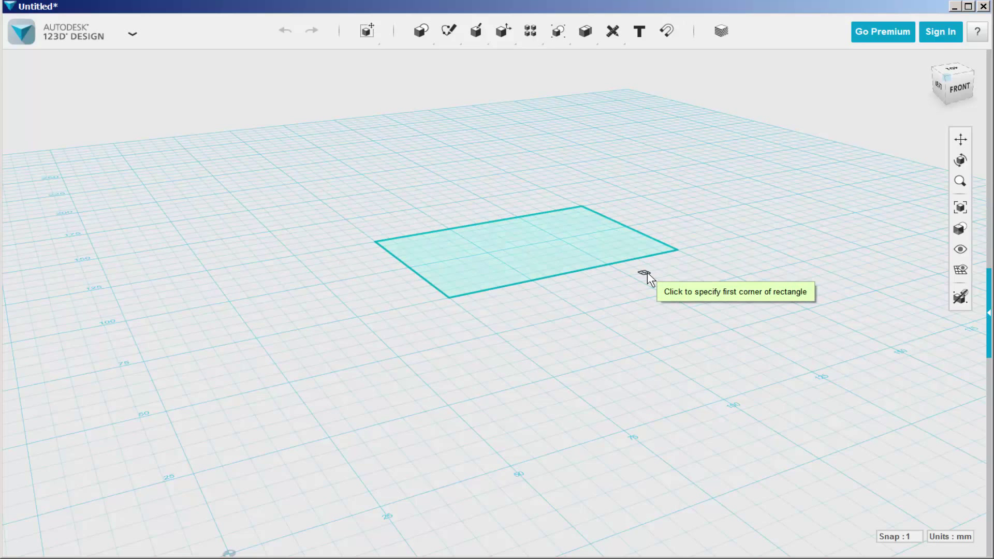
right_drag(647, 273, 489, 309)
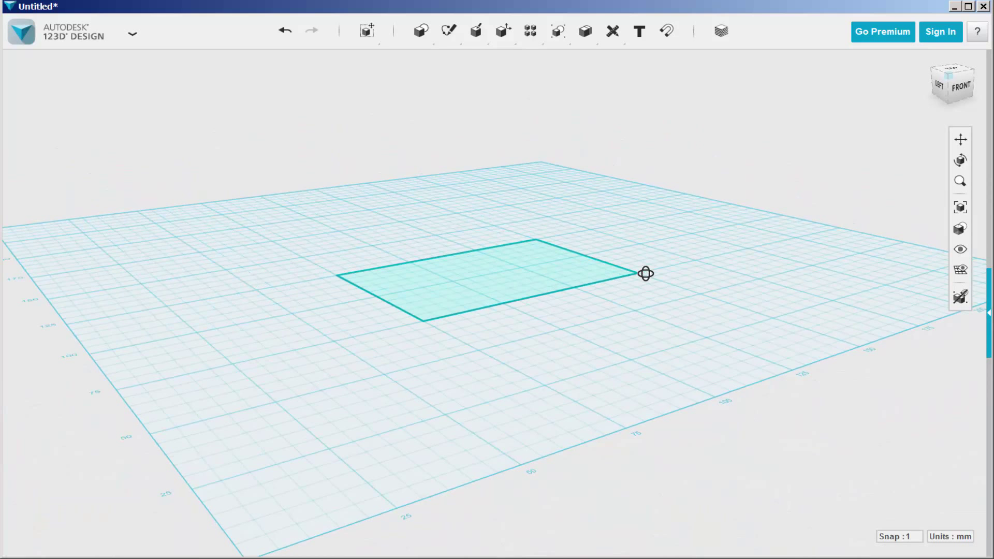
scroll(481, 263, up, 2)
- Extrude the 75 × 50 mm rectangle 20 mm upward into a solid box
click(491, 274)
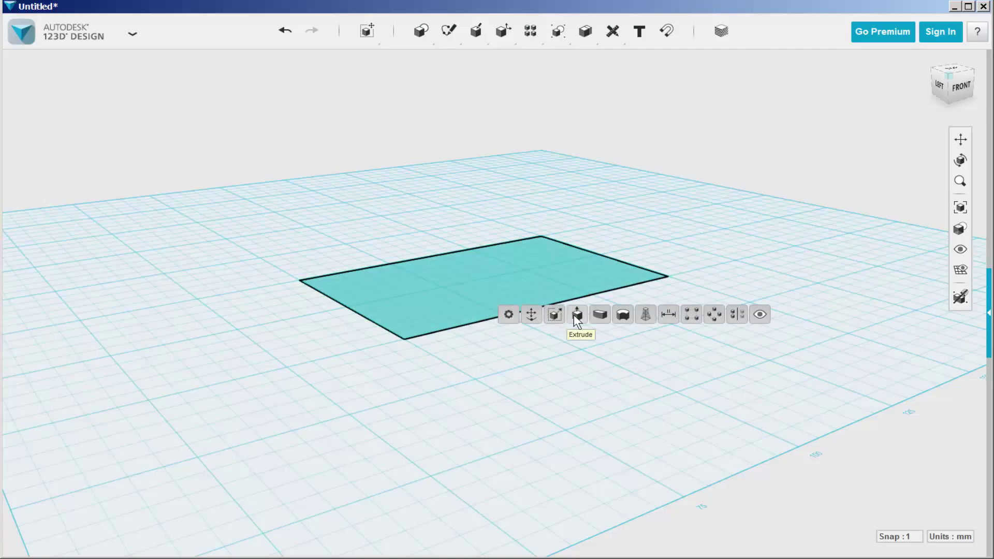
click(576, 314)
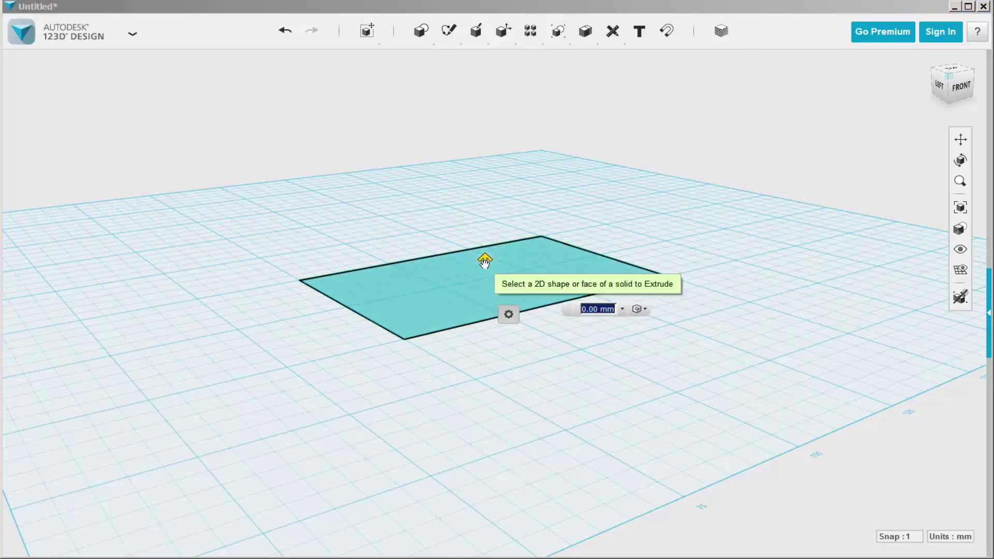
drag(483, 264, 470, 187)
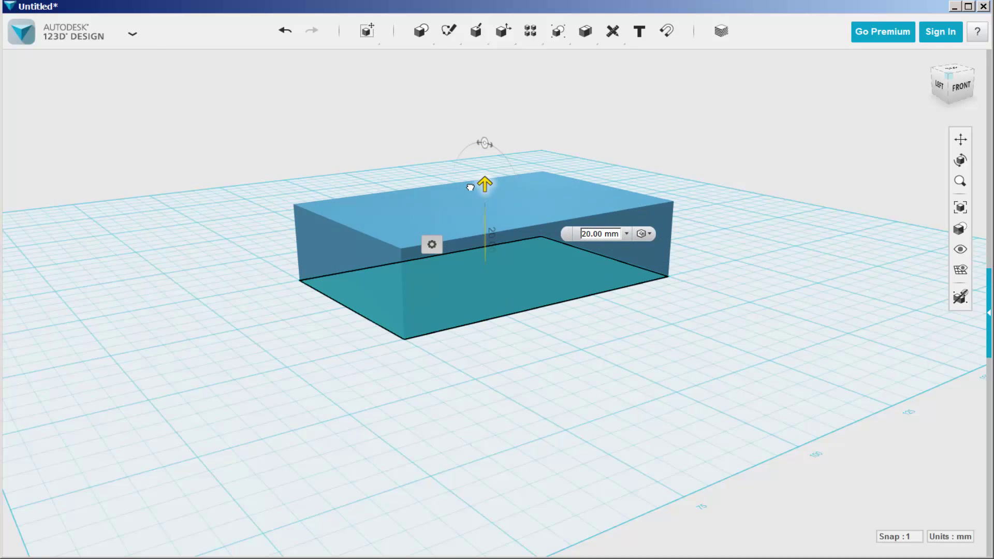
click(362, 165)
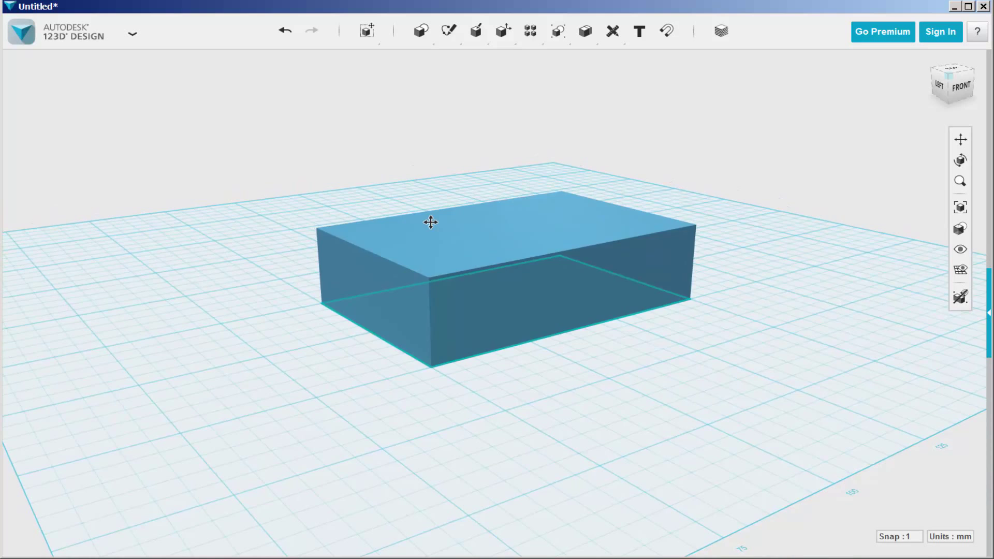
right_drag(400, 355, 425, 342)
click(311, 325)
mouse_move(311, 325)
right_down()
mouse_move(588, 257)
mouse_move(490, 258)
mouse_move(526, 347)
mouse_move(543, 340)
mouse_move(518, 302)
mouse_move(529, 302)
right_up()
mouse_move(448, 31)
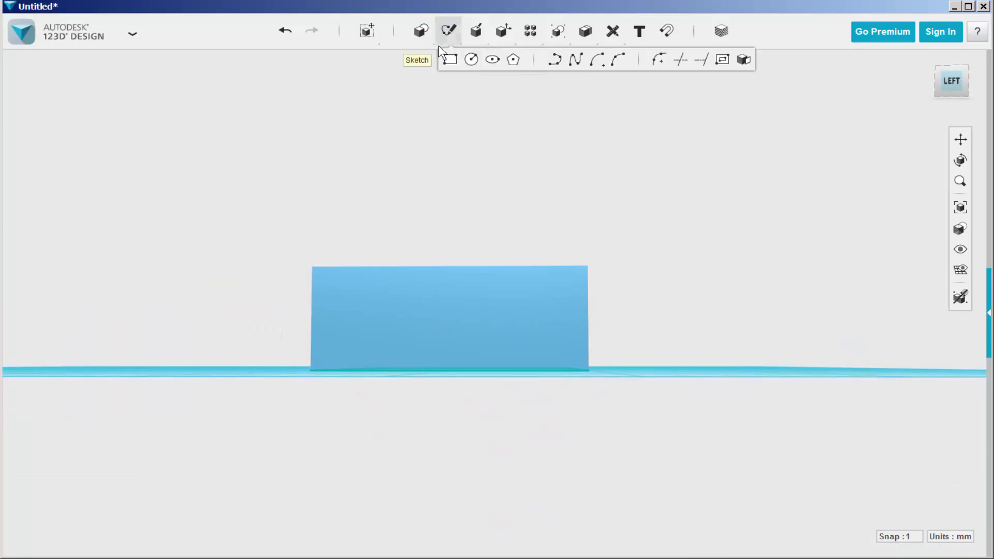
- Sketch a horizontal polyline across the box's side face, from right edge to left edge
click(555, 60)
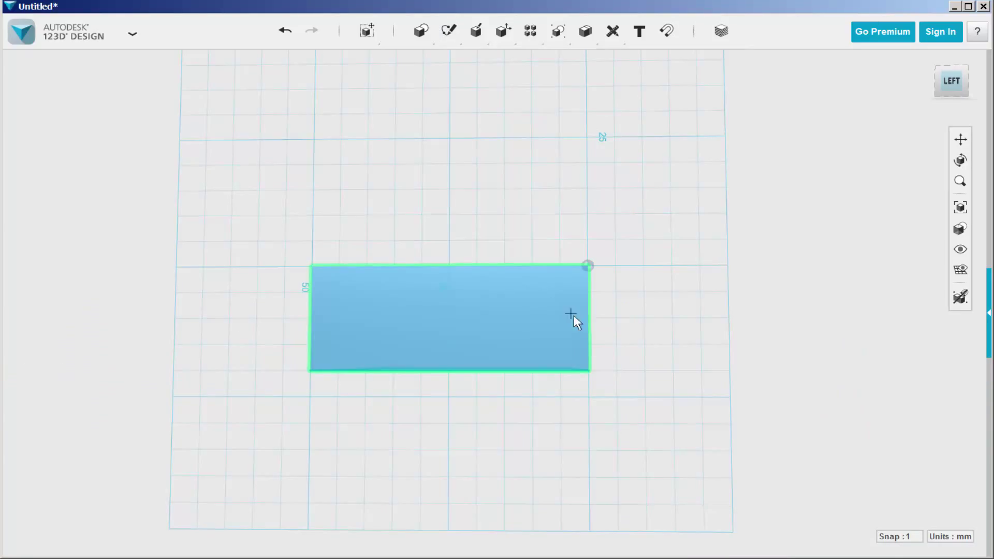
click(588, 318)
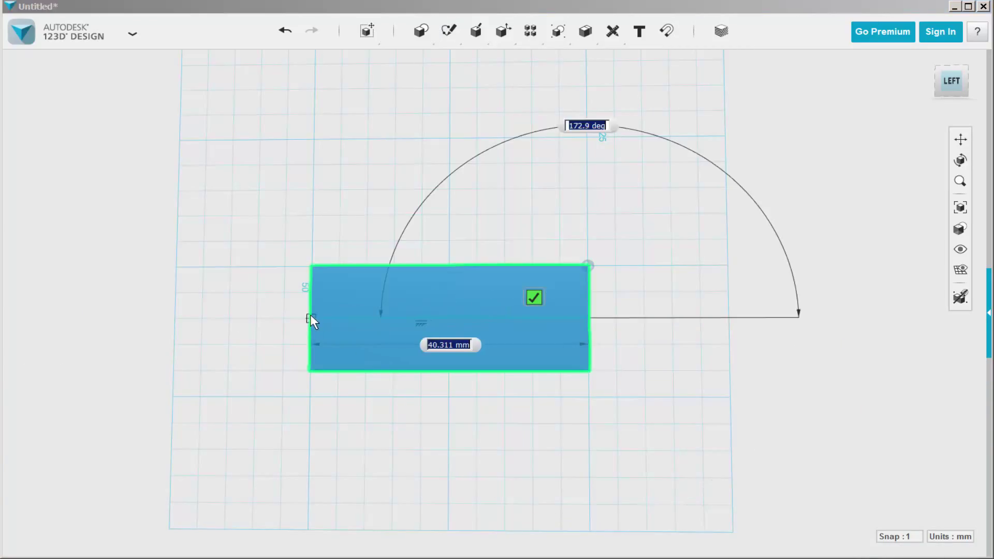
click(310, 314)
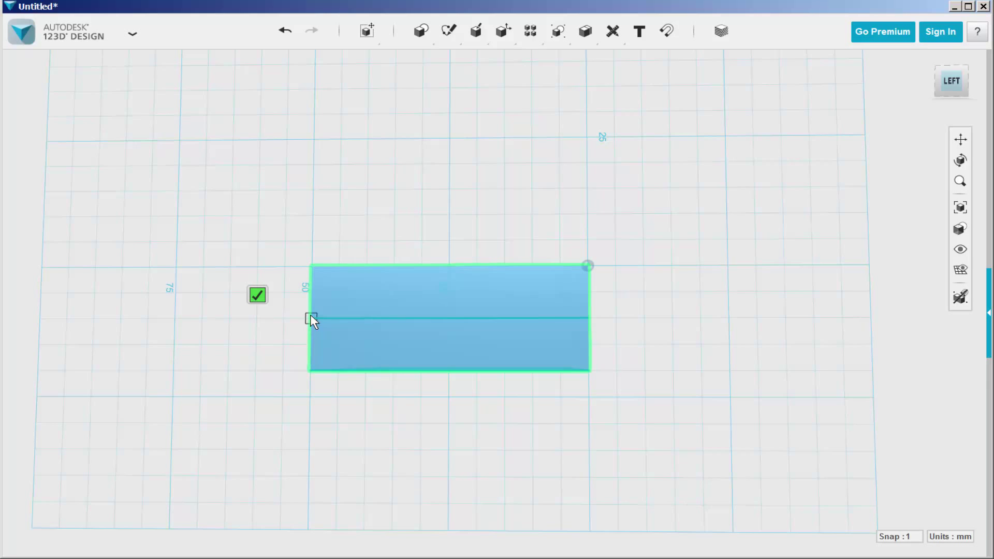
click(259, 293)
mouse_move(312, 390)
right_down()
mouse_move(347, 324)
mouse_move(273, 339)
mouse_move(304, 258)
right_up()
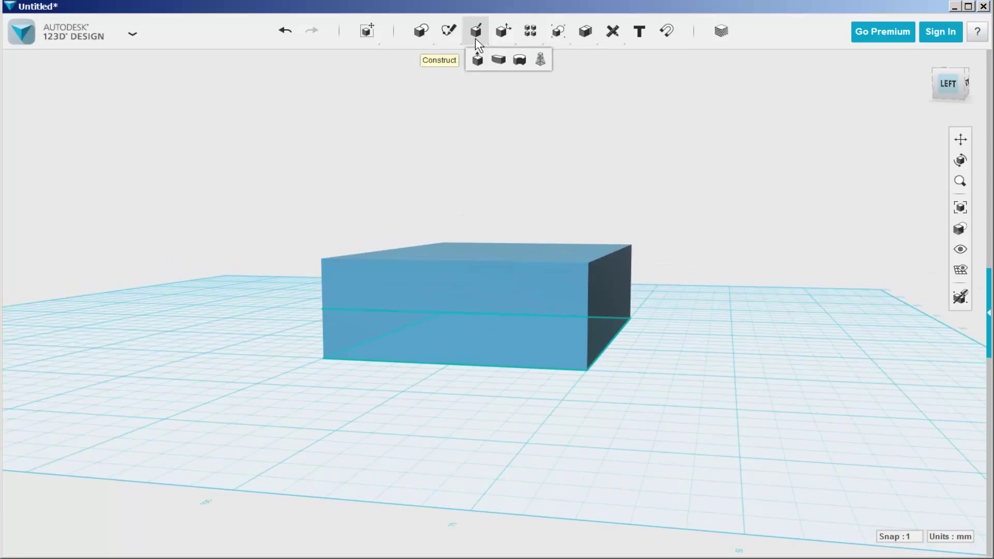
mouse_move(503, 31)
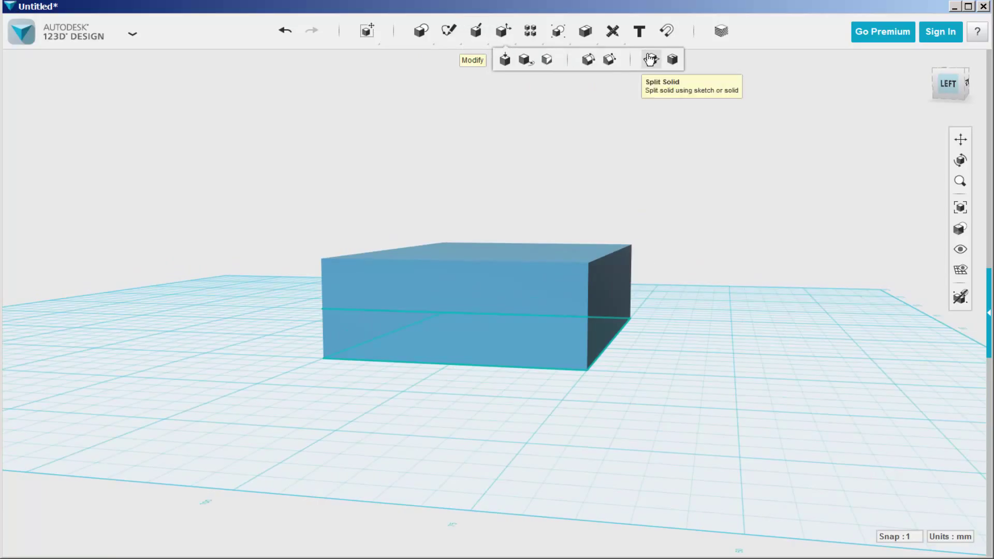
- Split the box into top and bottom bodies, using the sketched side line as splitting entity
click(651, 59)
click(524, 279)
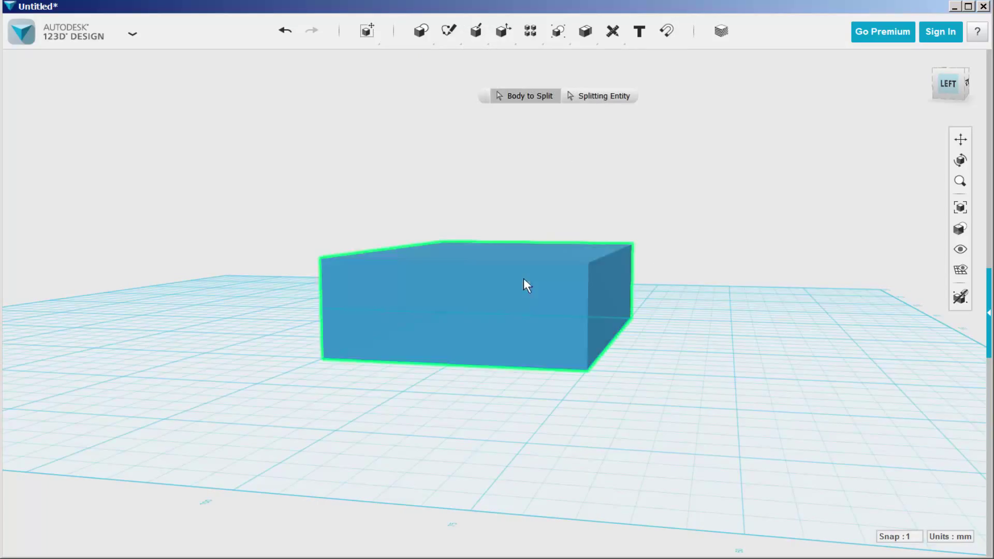
click(602, 98)
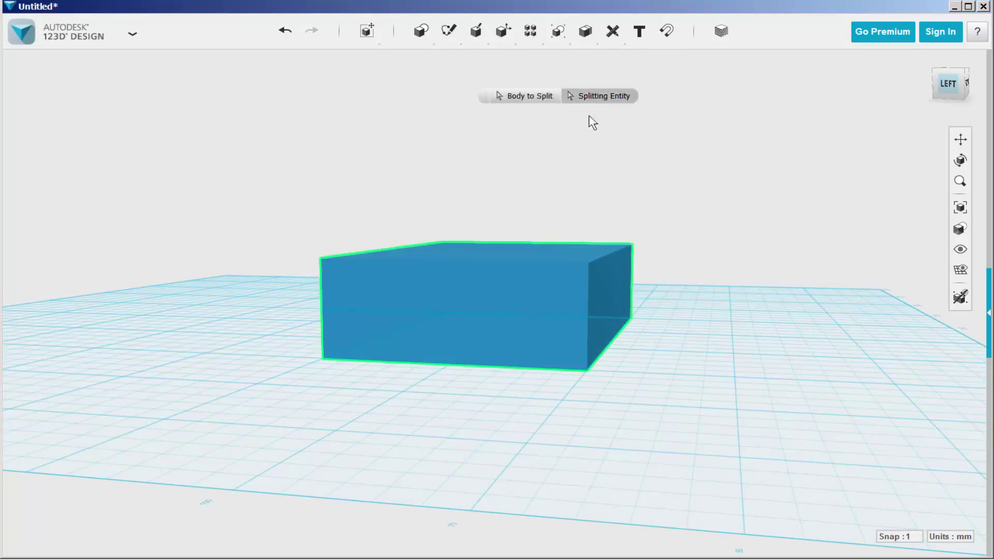
click(557, 313)
mouse_move(650, 403)
right_down()
mouse_move(598, 371)
mouse_move(396, 353)
right_up()
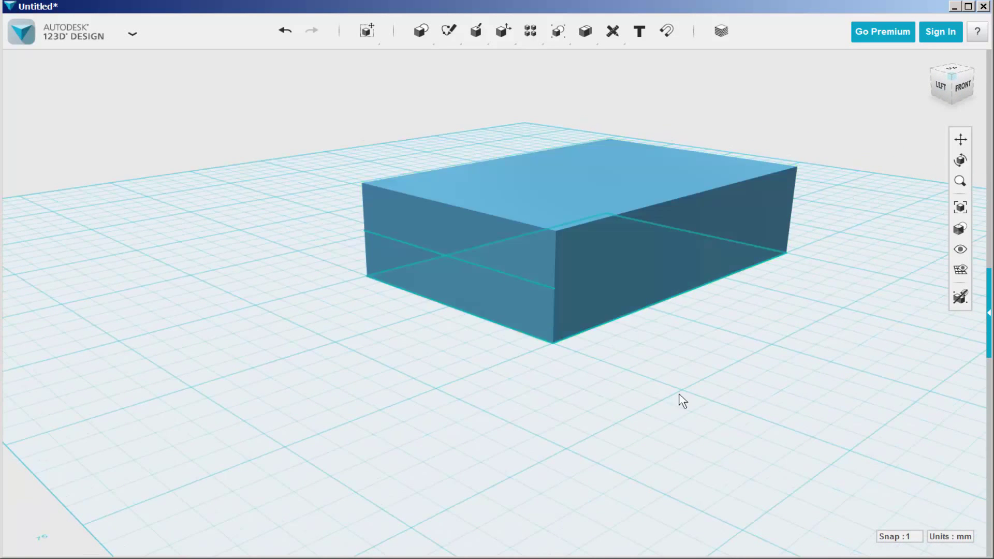
mouse_move(432, 390)
right_down()
mouse_move(539, 384)
mouse_move(507, 300)
right_up()
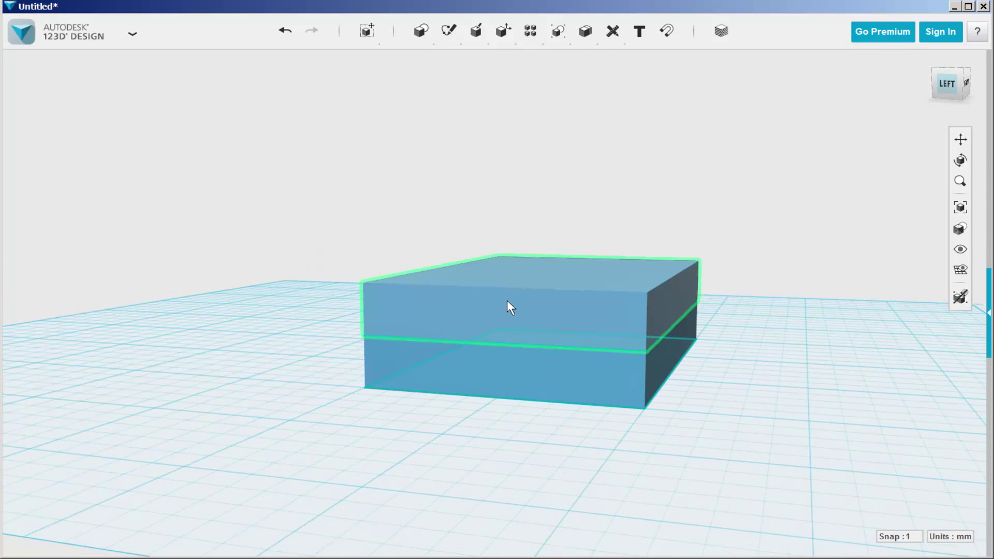
- Move the top piece 38 mm up above the base and turn off sketch visibility
click(508, 301)
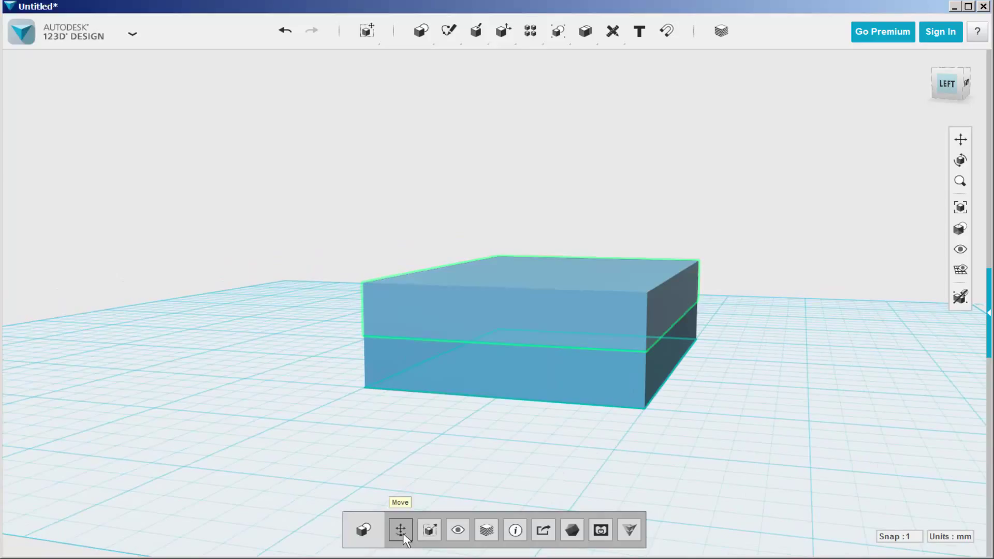
click(401, 530)
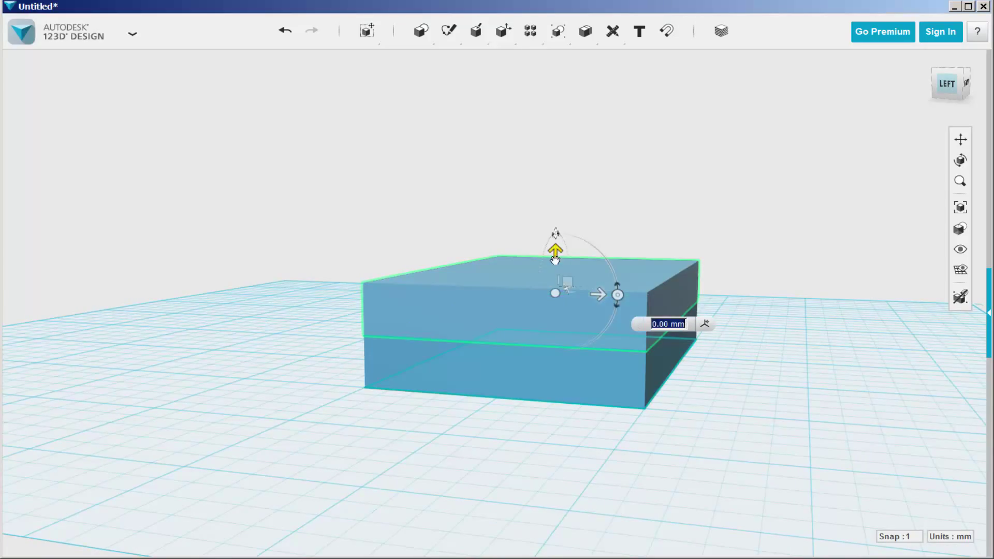
drag(554, 258, 544, 85)
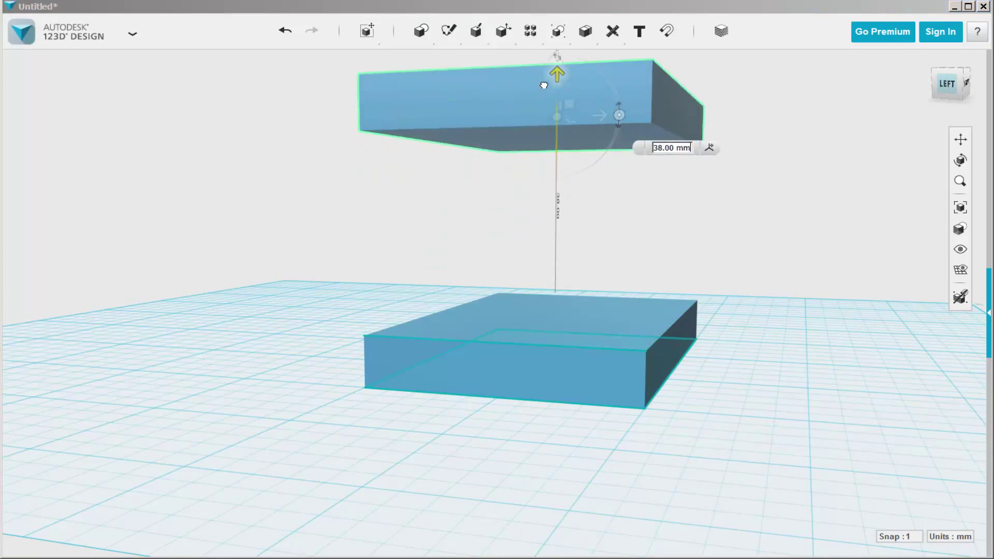
key(Return)
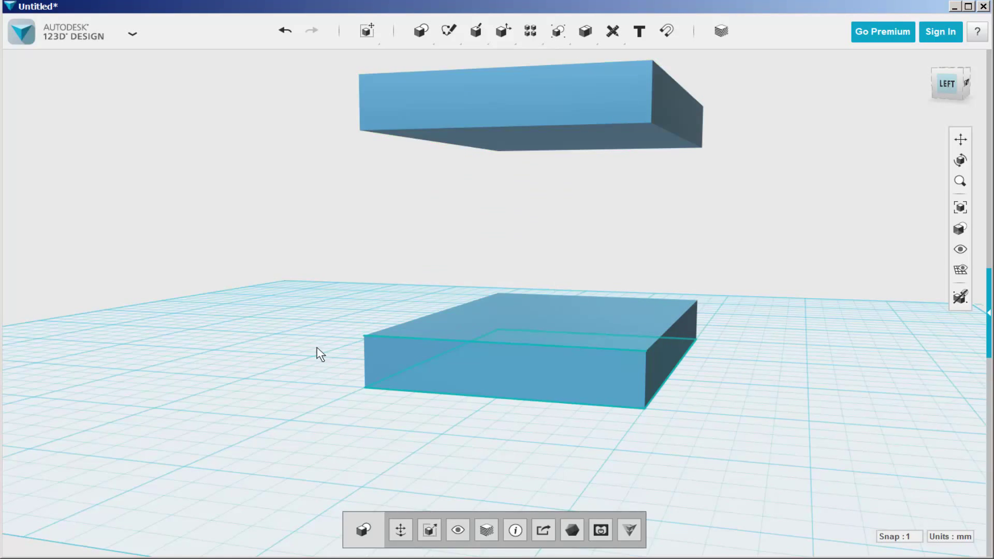
right_drag(317, 347, 317, 436)
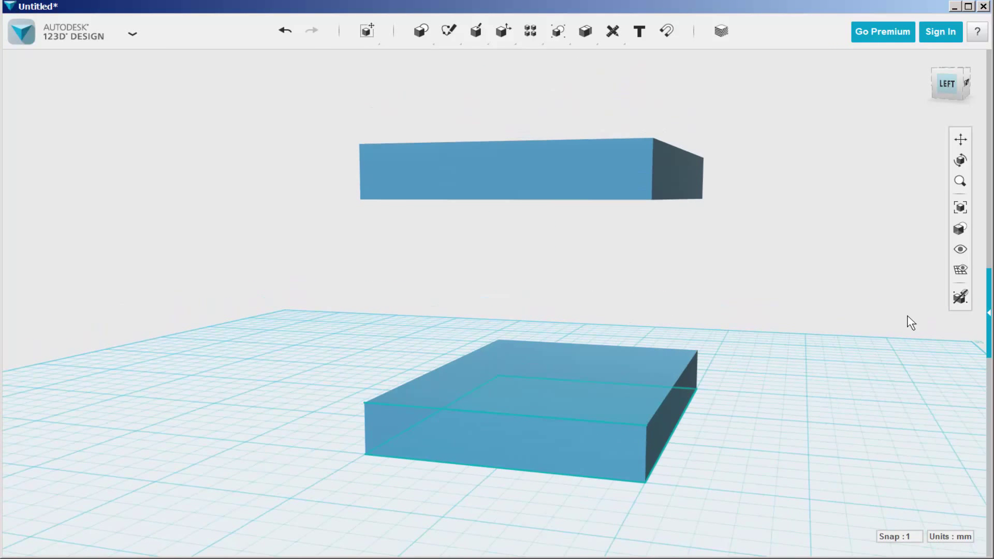
mouse_move(960, 249)
click(893, 296)
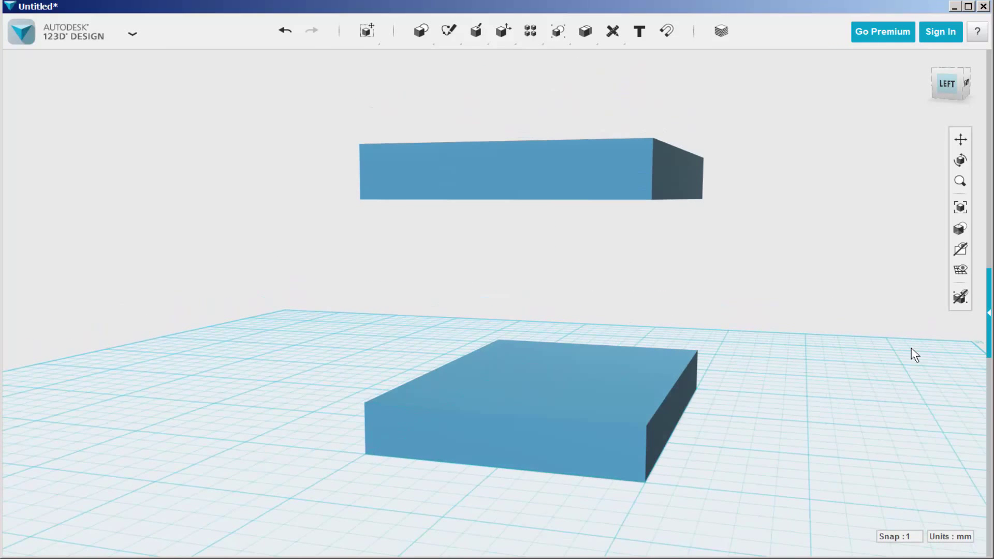
- Hide the raised lid piece and view the remaining base from TOP
click(570, 175)
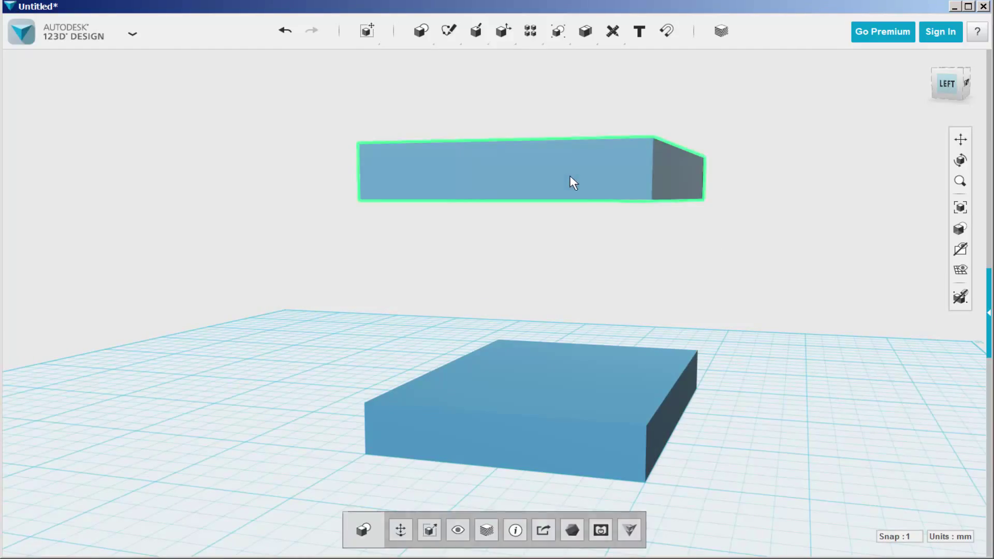
click(459, 531)
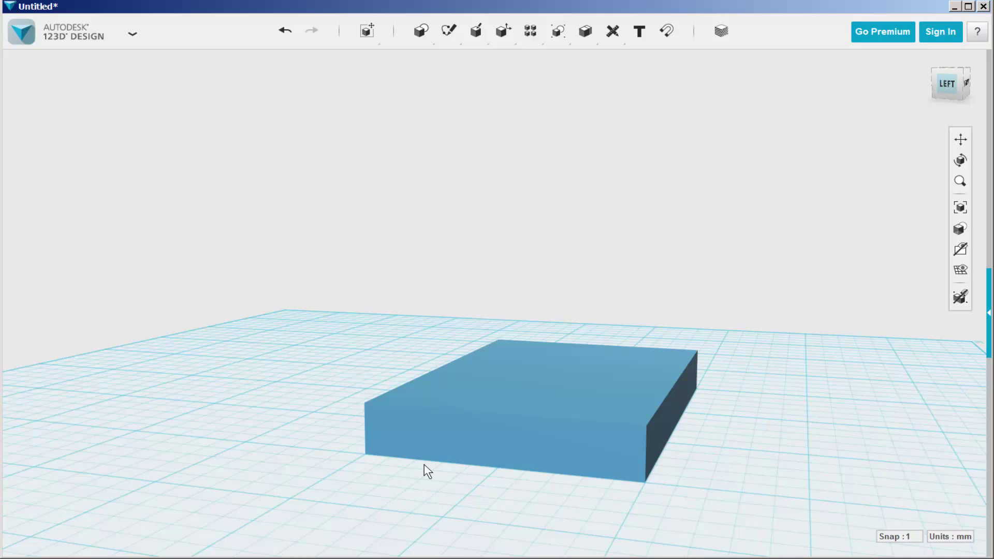
right_drag(888, 131, 877, 157)
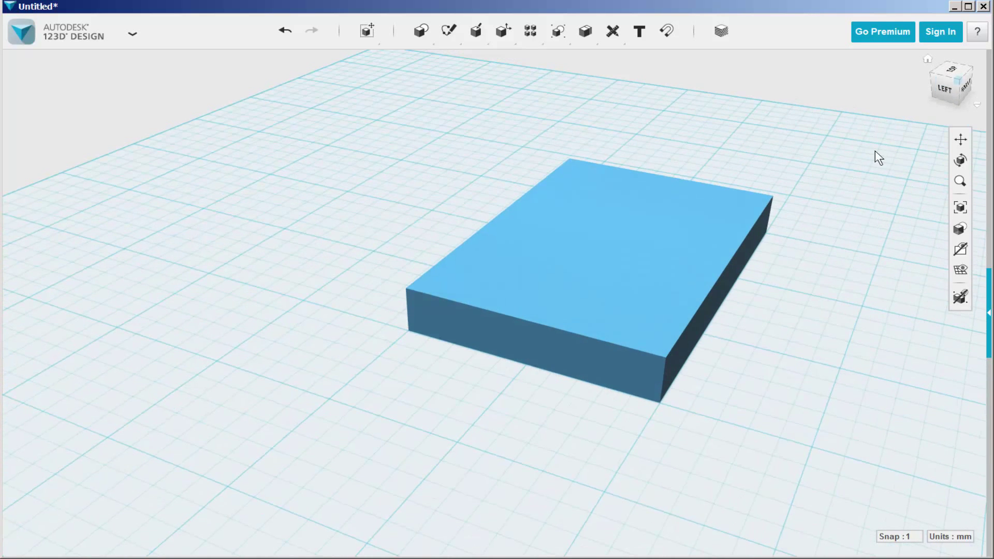
click(955, 74)
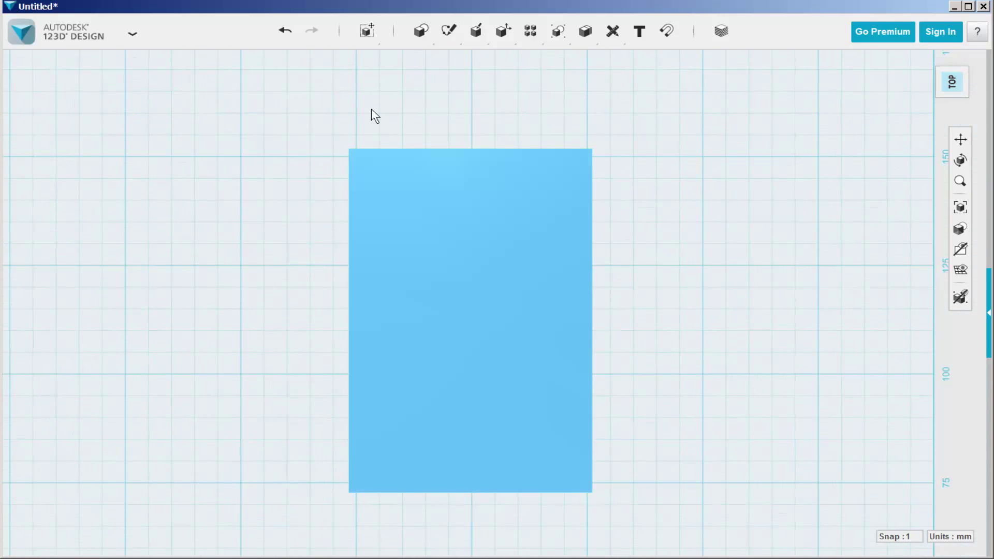
- Draw a 30 × 55 mm rectangle on the base's top face and finish the sketch
click(448, 60)
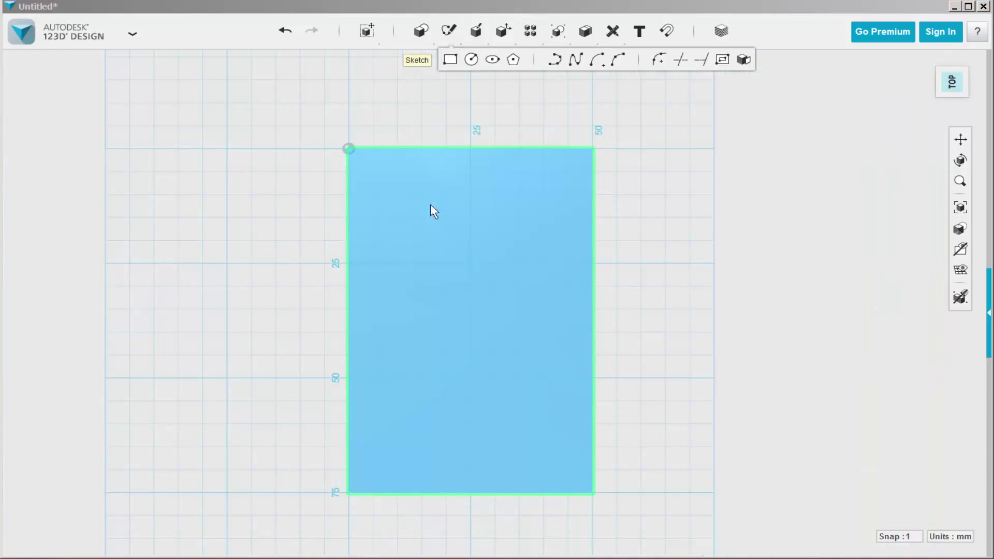
click(400, 199)
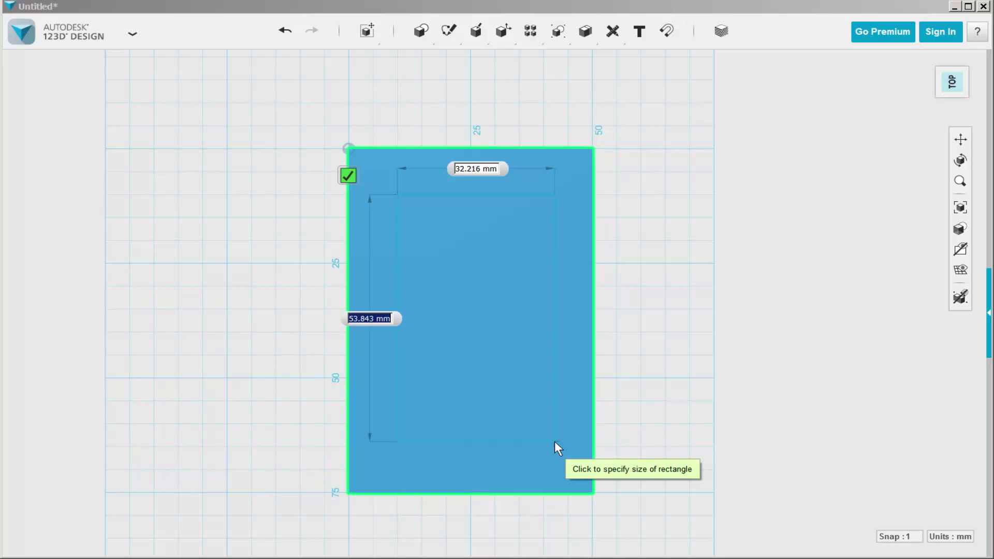
right_drag(555, 441, 533, 441)
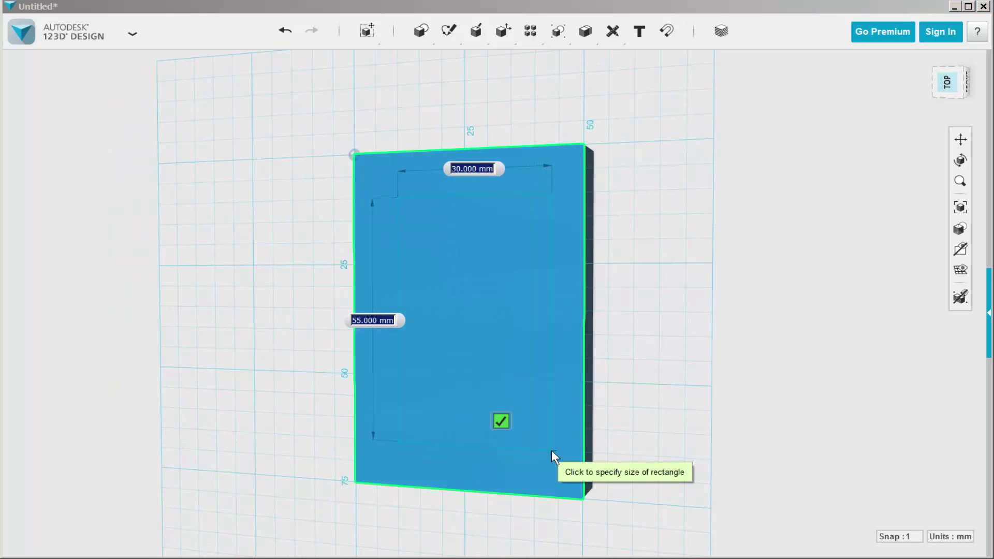
click(534, 453)
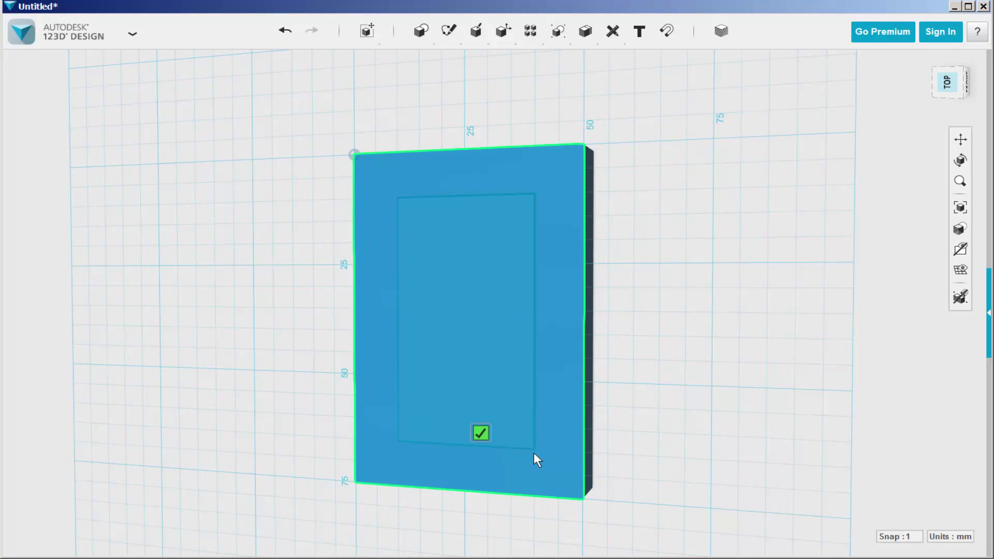
right_drag(416, 464, 435, 459)
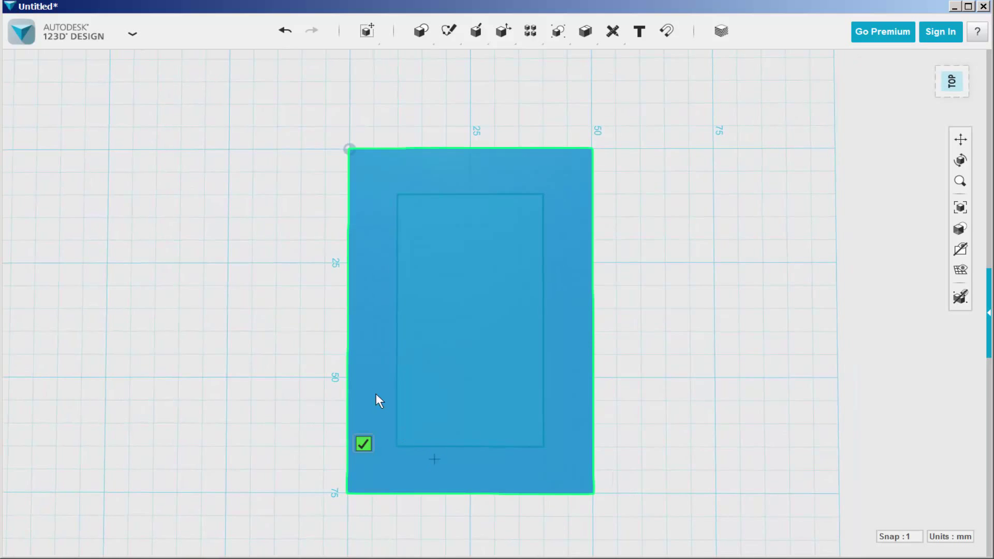
scroll(285, 354, up, 2)
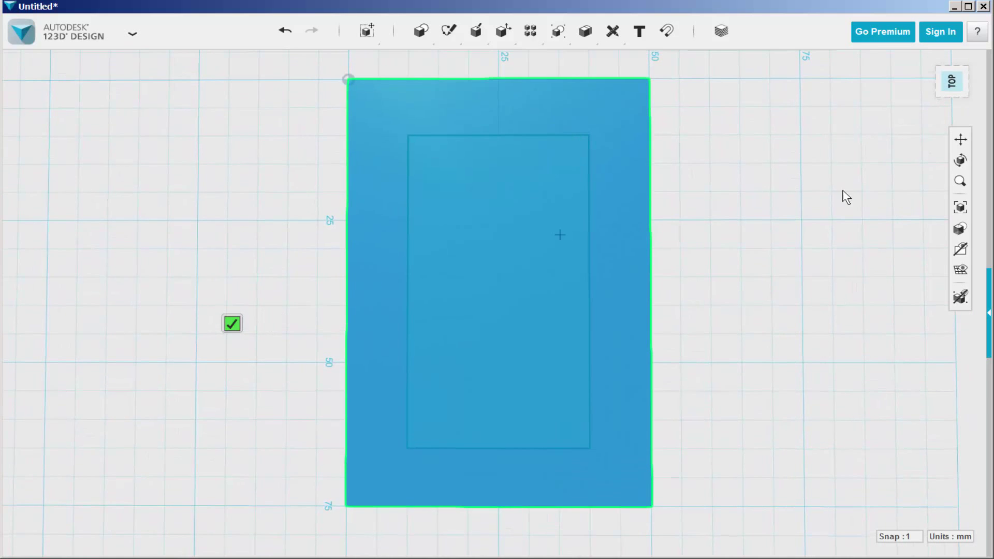
click(928, 60)
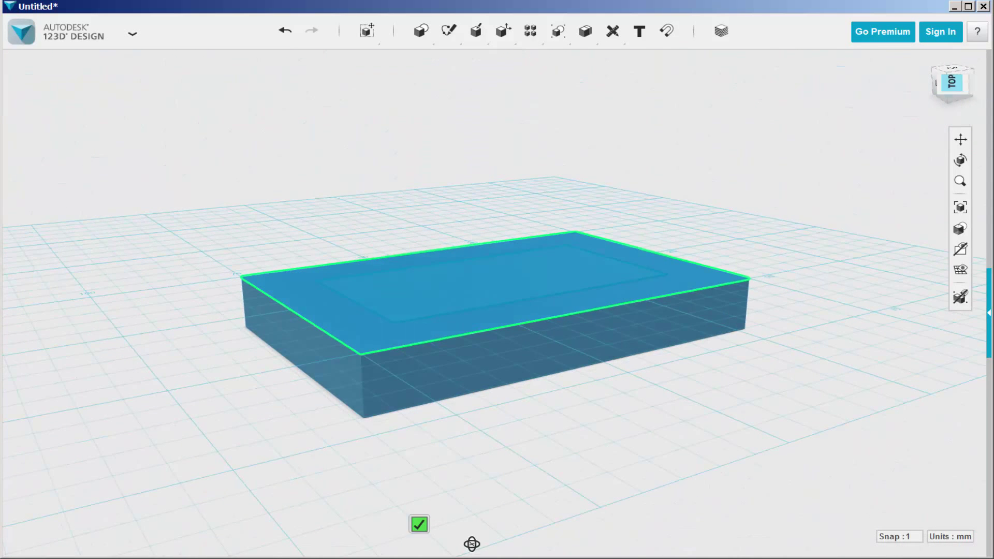
right_drag(484, 554, 357, 307)
click(471, 271)
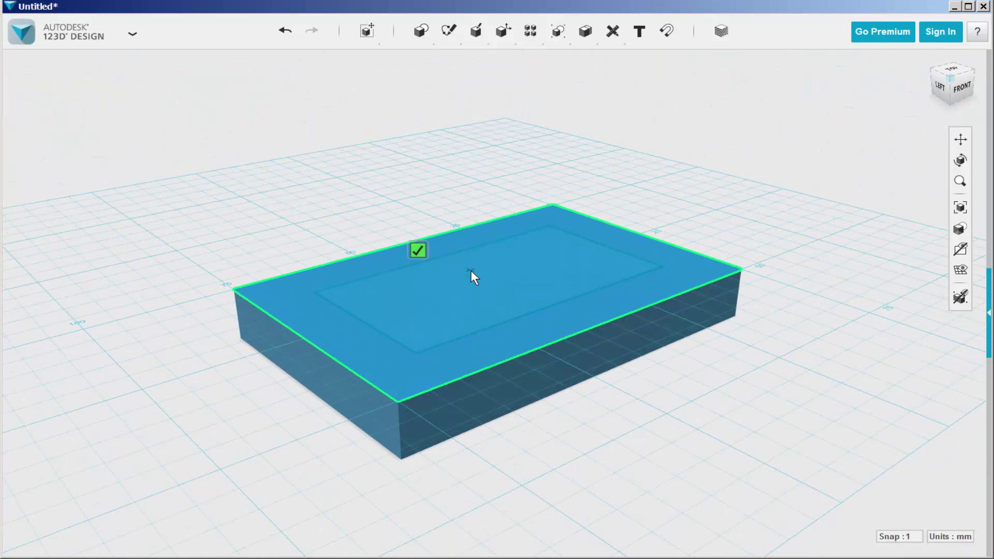
click(420, 247)
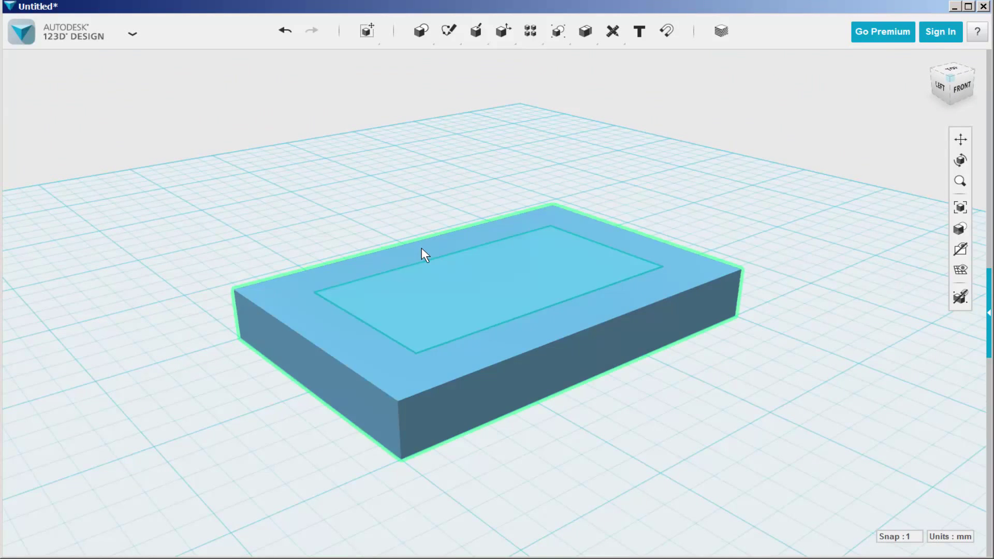
- Extrude the inner rectangle -5 mm into the base to cut a pocket
click(465, 280)
mouse_move(487, 333)
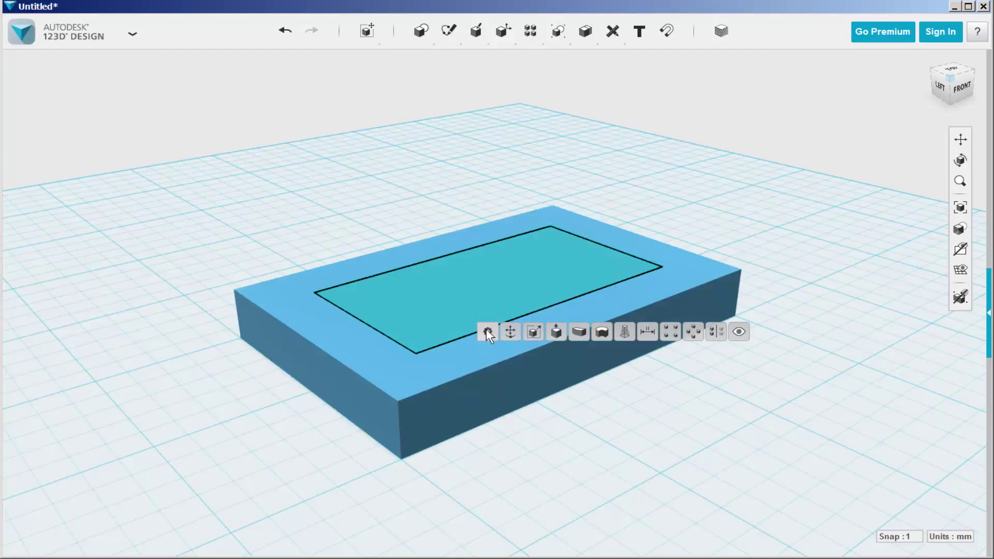
click(552, 330)
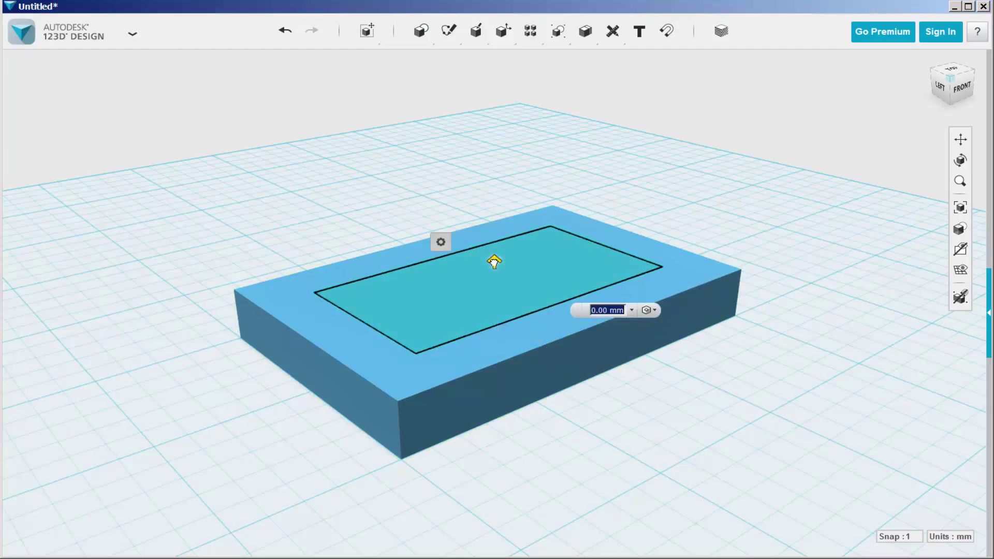
drag(494, 262, 500, 288)
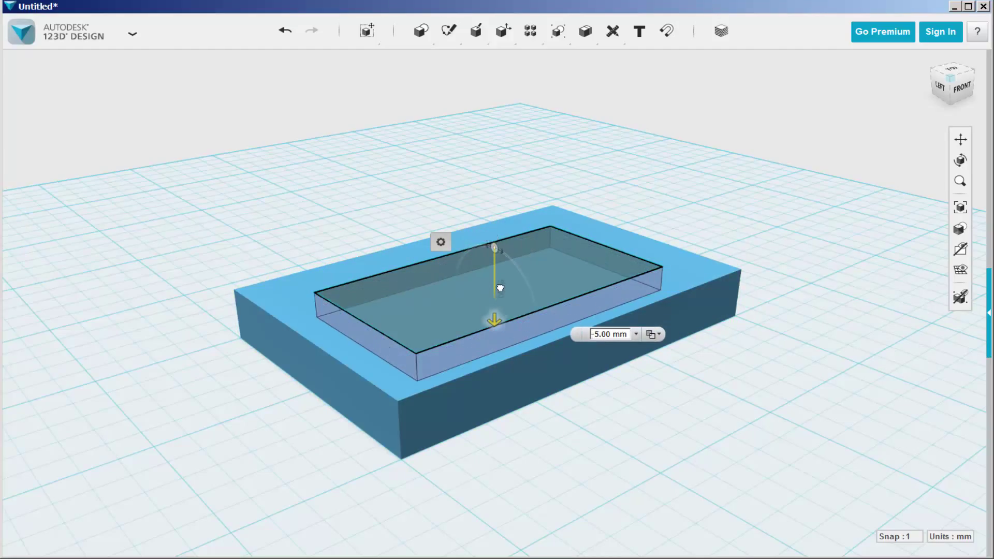
click(319, 228)
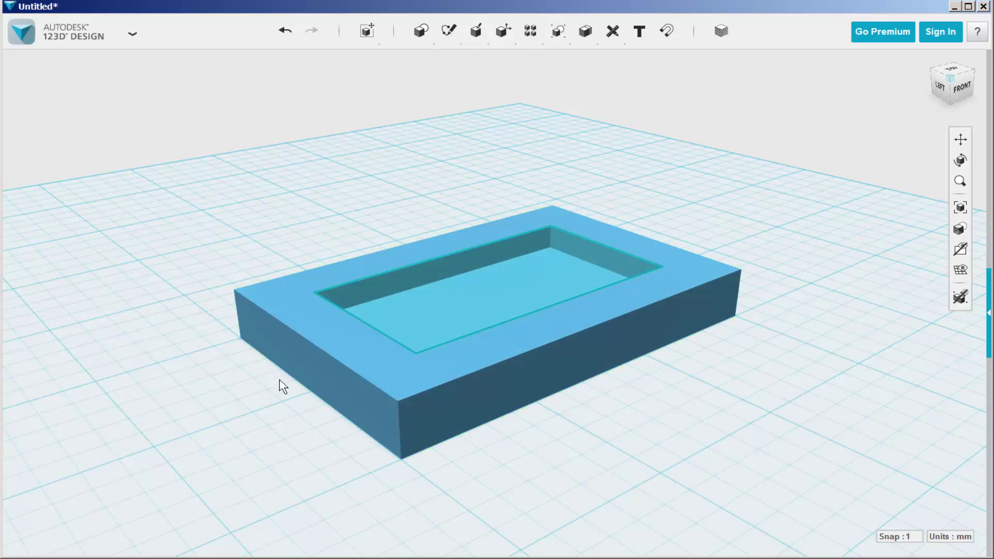
right_drag(295, 417, 330, 426)
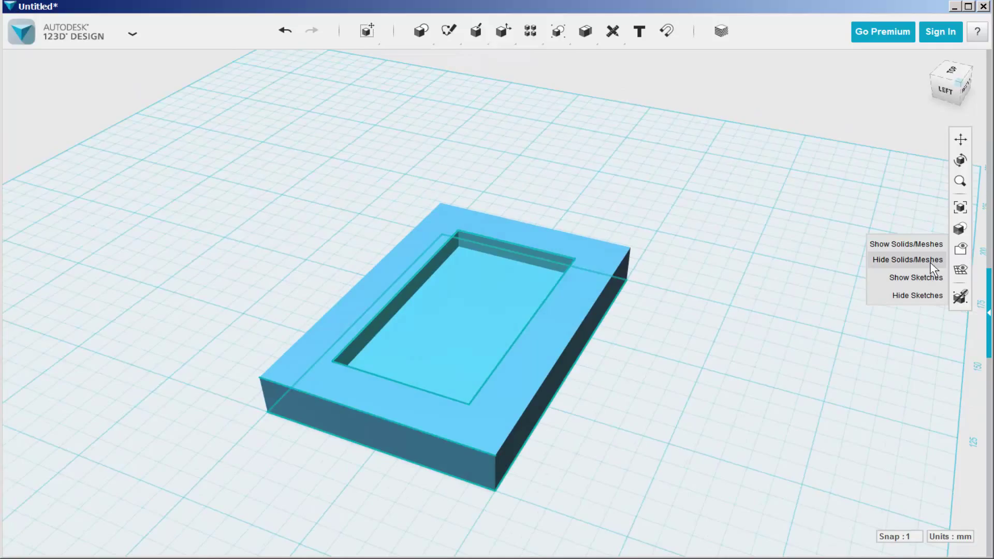
- Hide all sketches, show the lid solid again, and view both parts from a low side angle
mouse_move(960, 249)
click(918, 294)
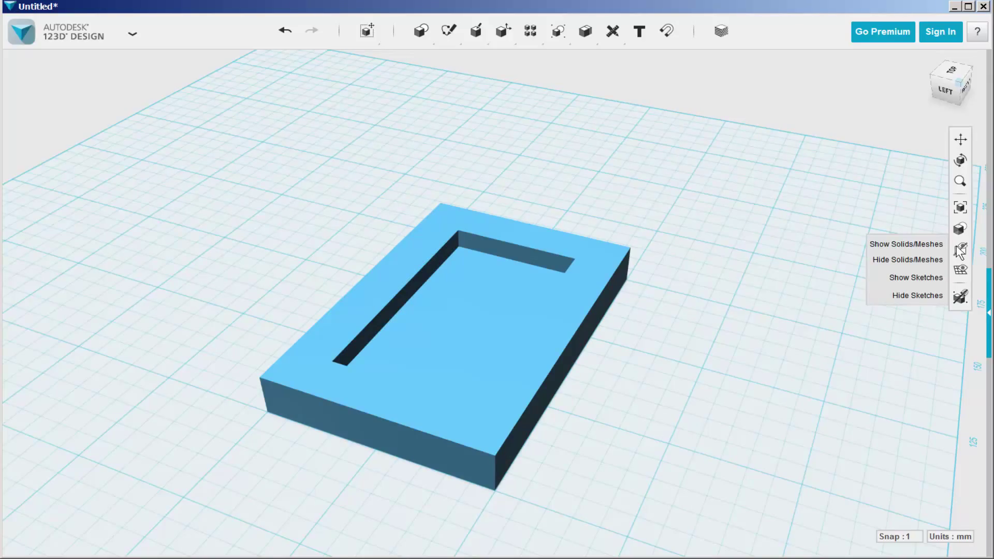
click(913, 246)
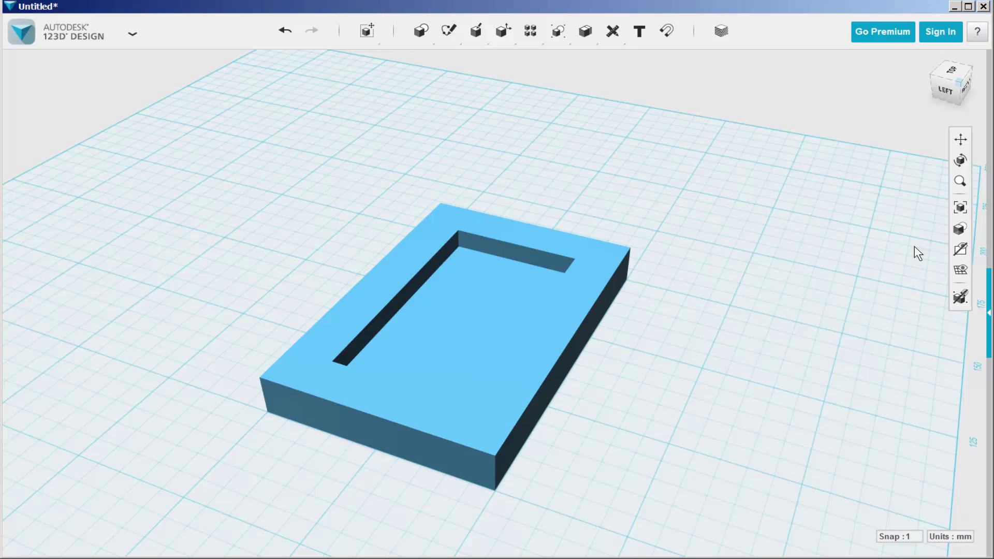
mouse_move(743, 230)
right_down()
mouse_move(751, 196)
mouse_move(650, 215)
mouse_move(645, 337)
mouse_move(644, 329)
right_up()
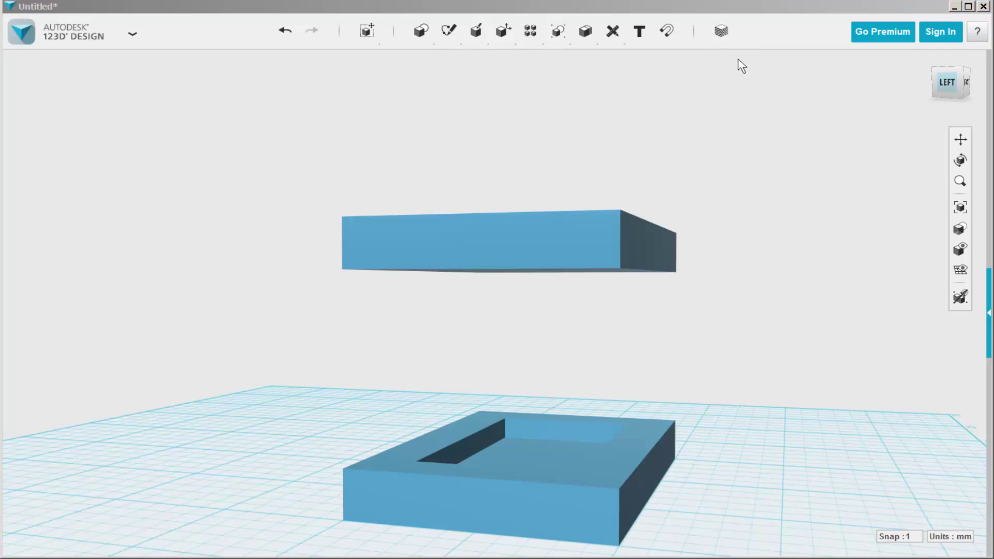
- Project the base's top face and the pocket's left and back inner edges onto the lid-underside sketch
mouse_move(591, 271)
right_down()
mouse_move(554, 231)
mouse_move(587, 335)
mouse_move(590, 406)
right_up()
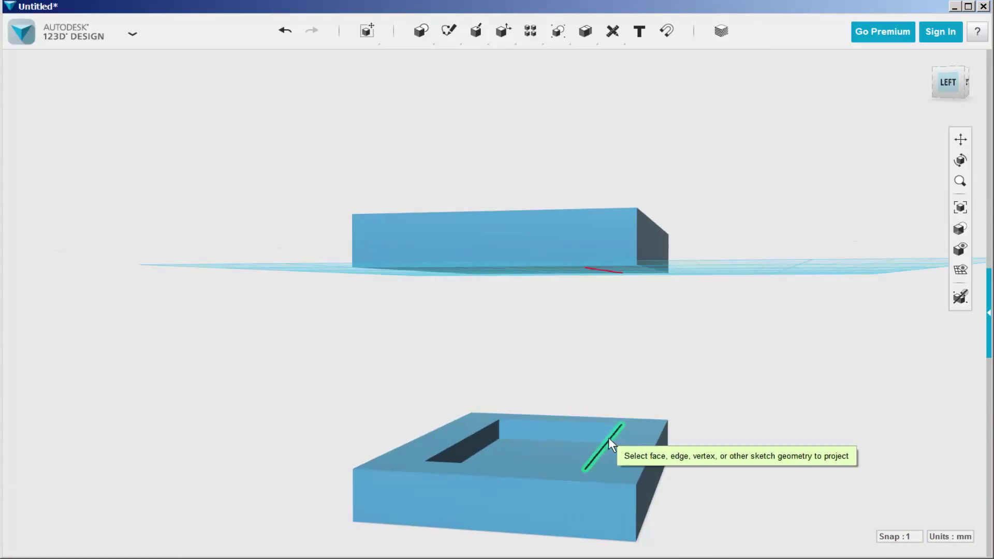
click(579, 460)
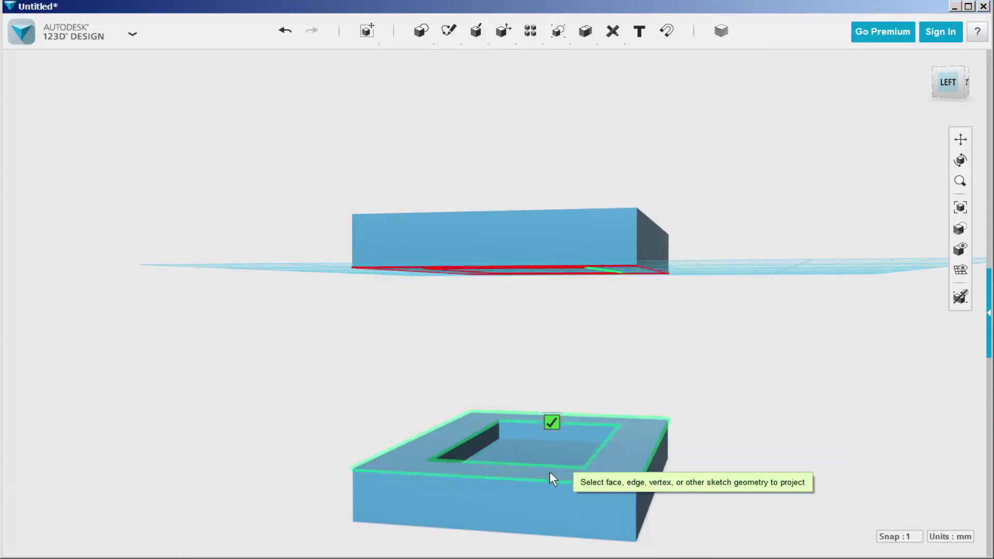
click(472, 437)
click(550, 422)
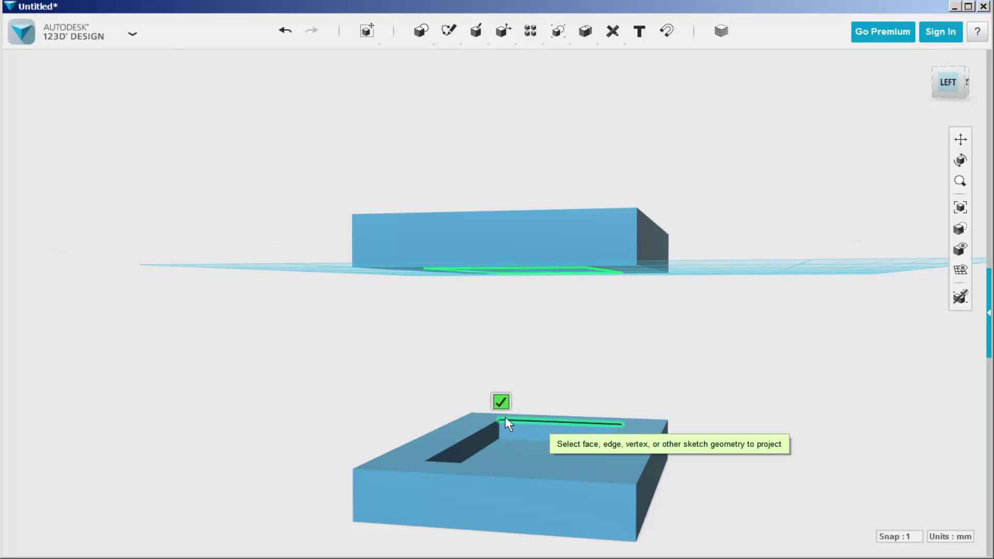
click(500, 402)
mouse_move(363, 390)
right_down()
mouse_move(360, 374)
mouse_move(373, 374)
right_up()
scroll(504, 306, up, 2)
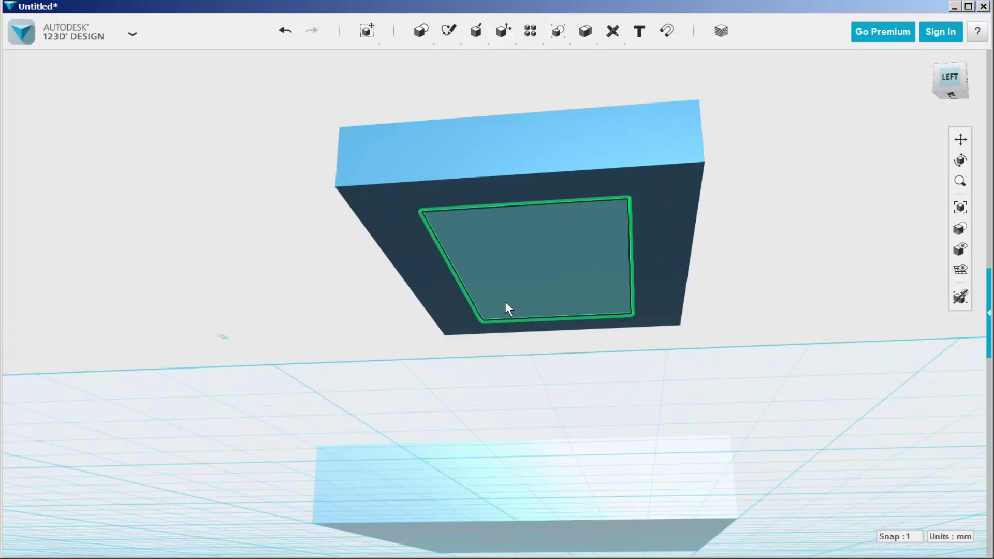
mouse_move(449, 31)
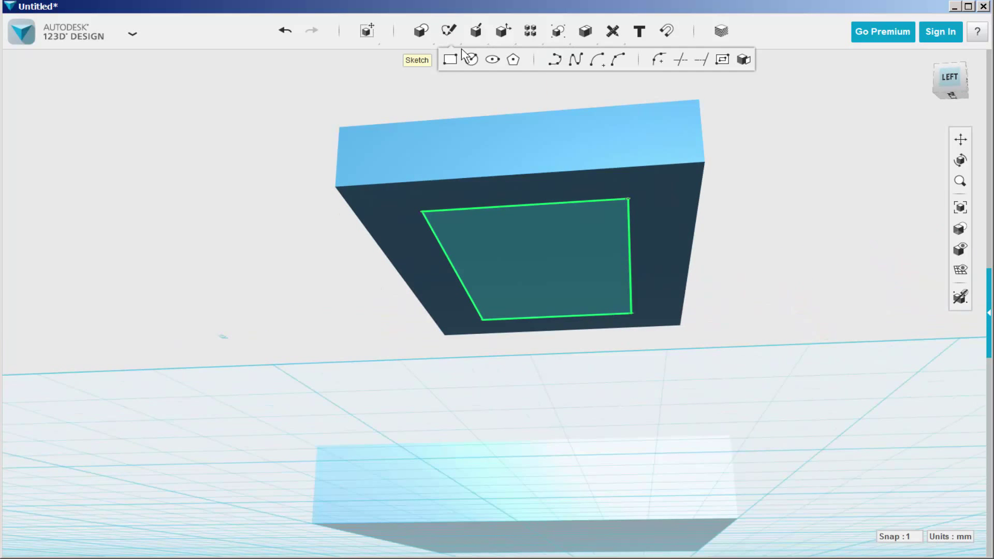
- Offset the projected rectangle about 2.5 mm inward to form a thin ring sketch
click(722, 60)
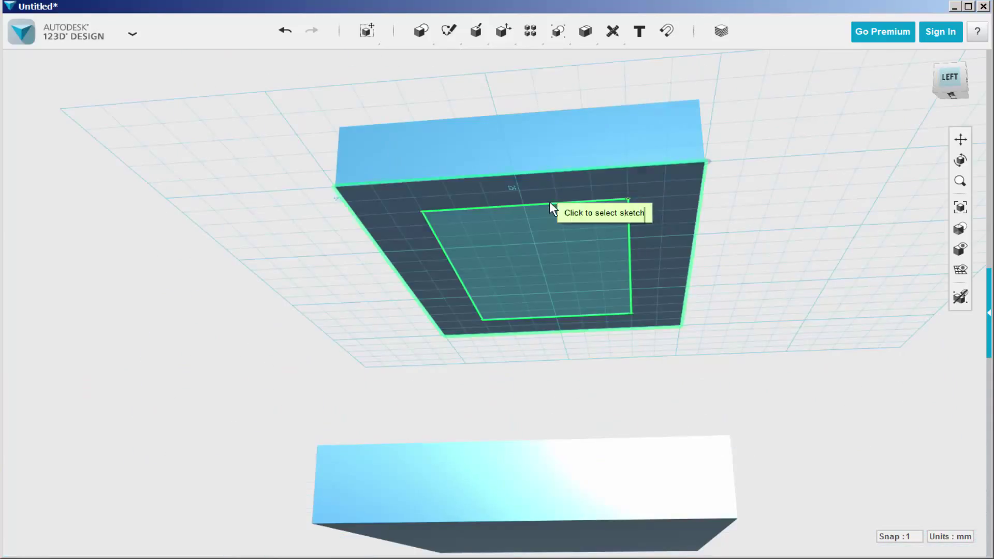
click(549, 204)
click(548, 202)
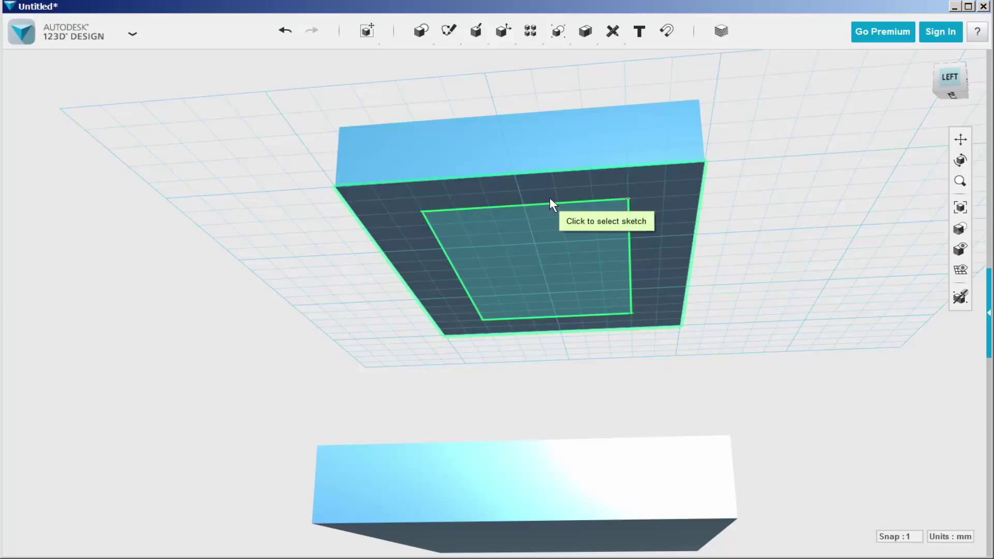
click(552, 200)
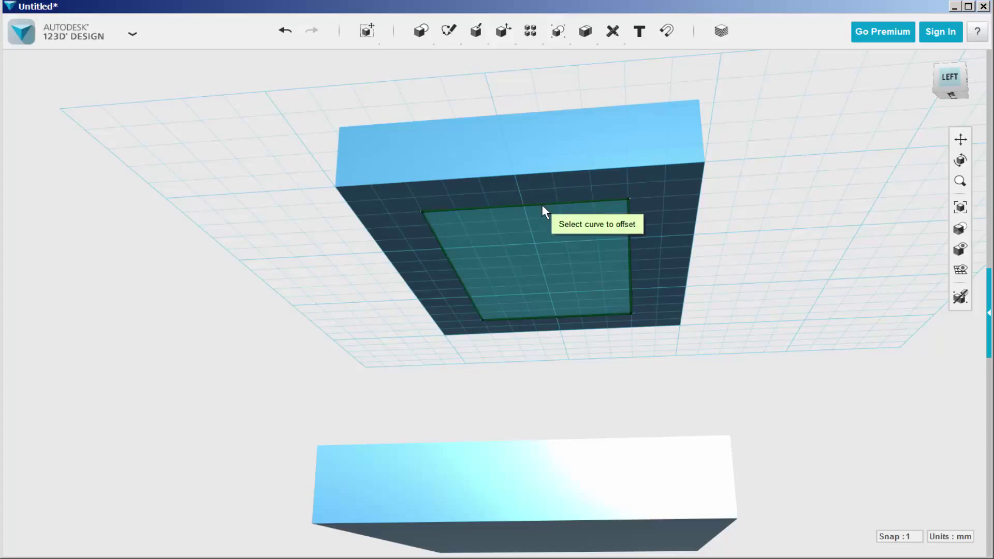
click(542, 205)
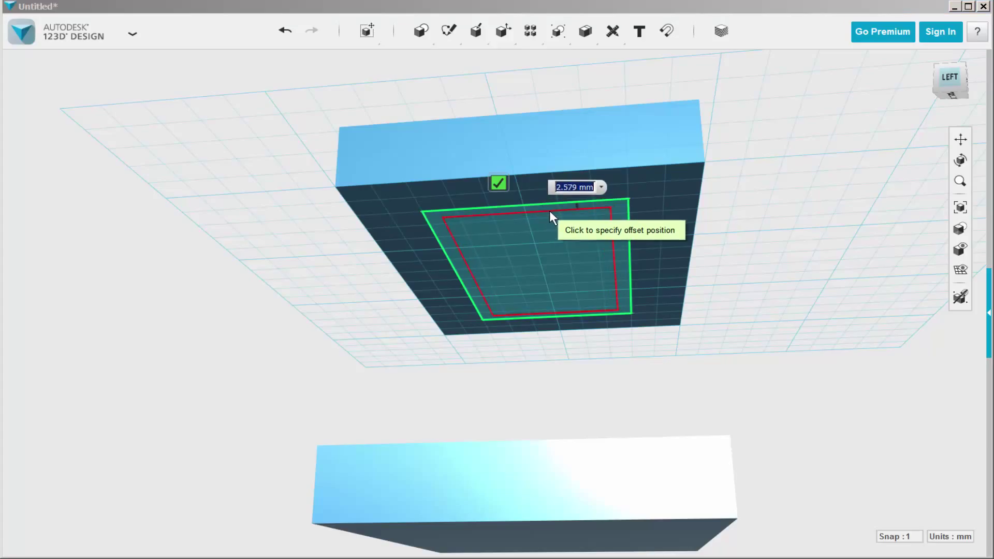
click(551, 211)
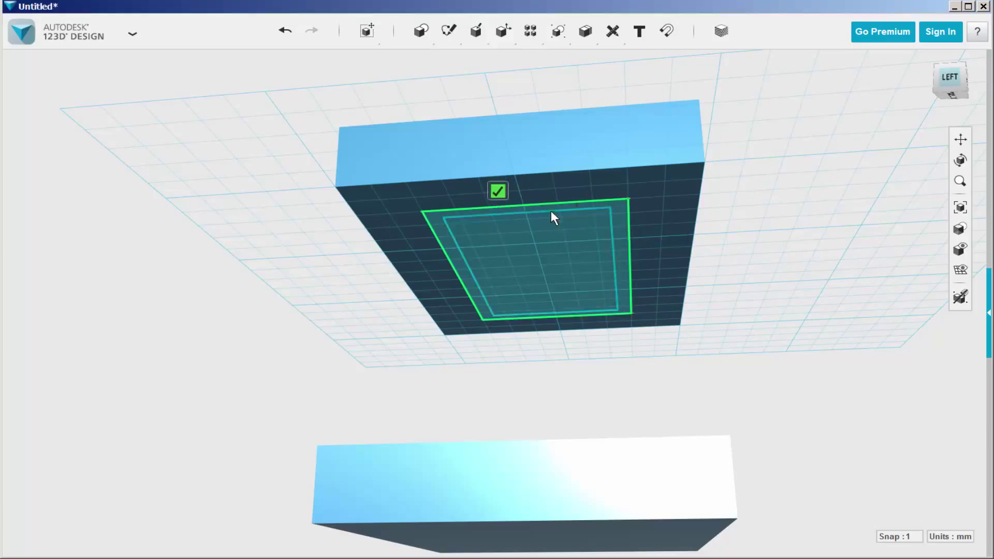
click(497, 192)
right_drag(457, 257, 434, 259)
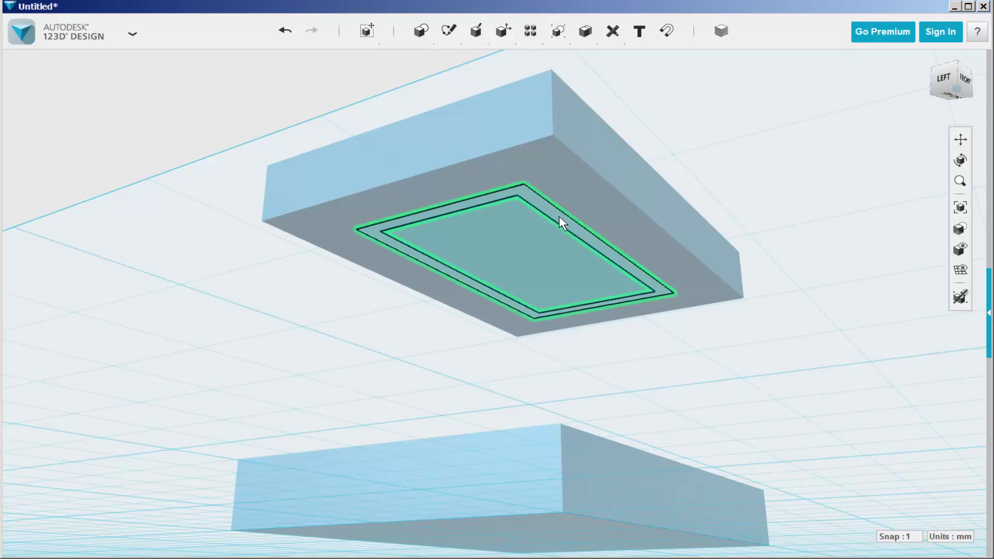
scroll(557, 216, up, 3)
- Extrude the ring 3 mm downward to form a lip under the lid
click(554, 215)
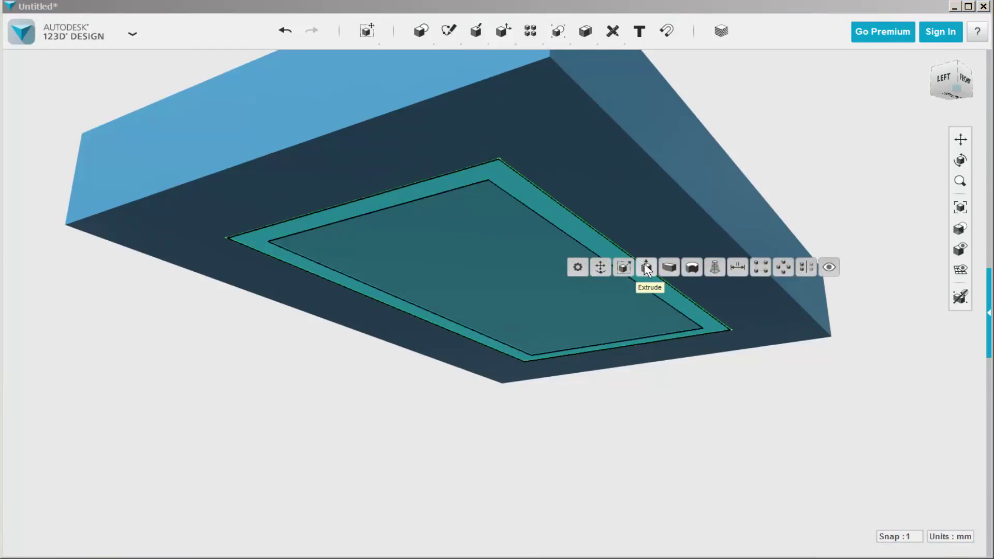
click(628, 268)
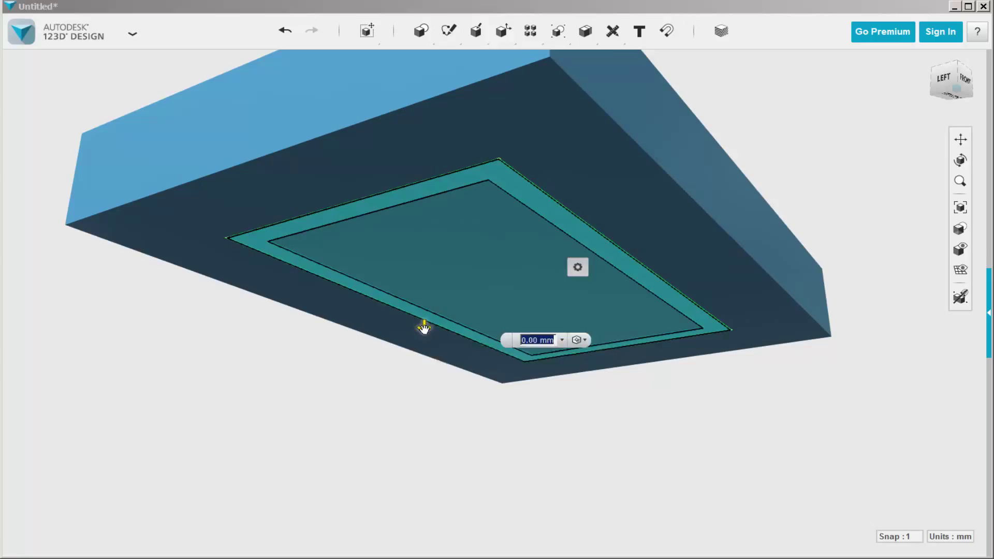
drag(424, 331, 425, 351)
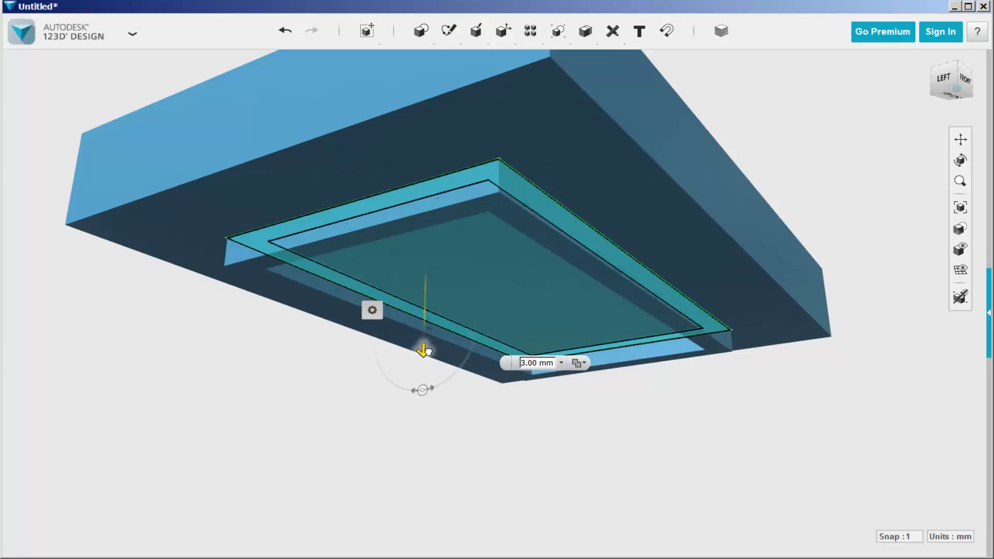
click(207, 375)
- Inspect the lid's lip alongside the base, then hide all sketches
mouse_move(329, 365)
right_down()
mouse_move(341, 369)
mouse_move(319, 384)
right_up()
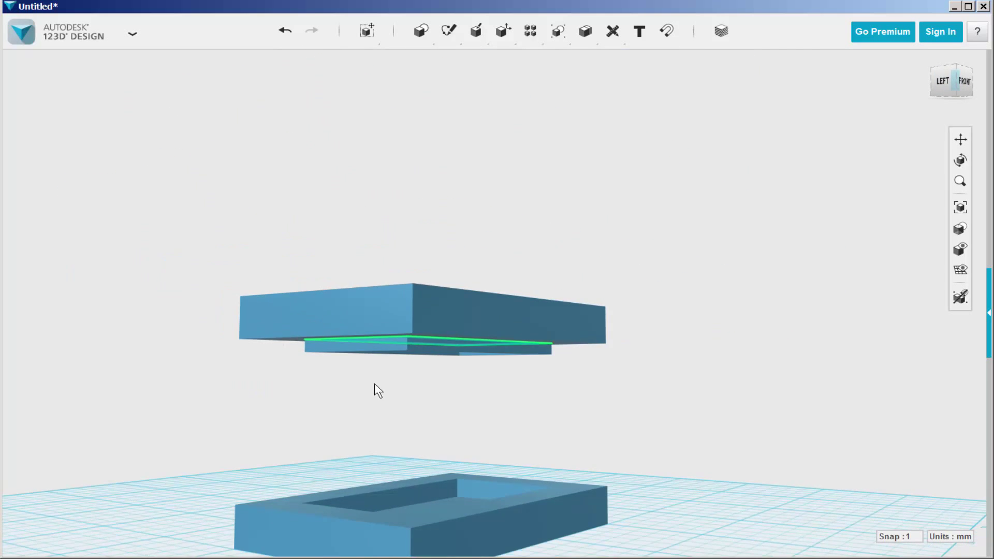
middle_drag(375, 390, 458, 348)
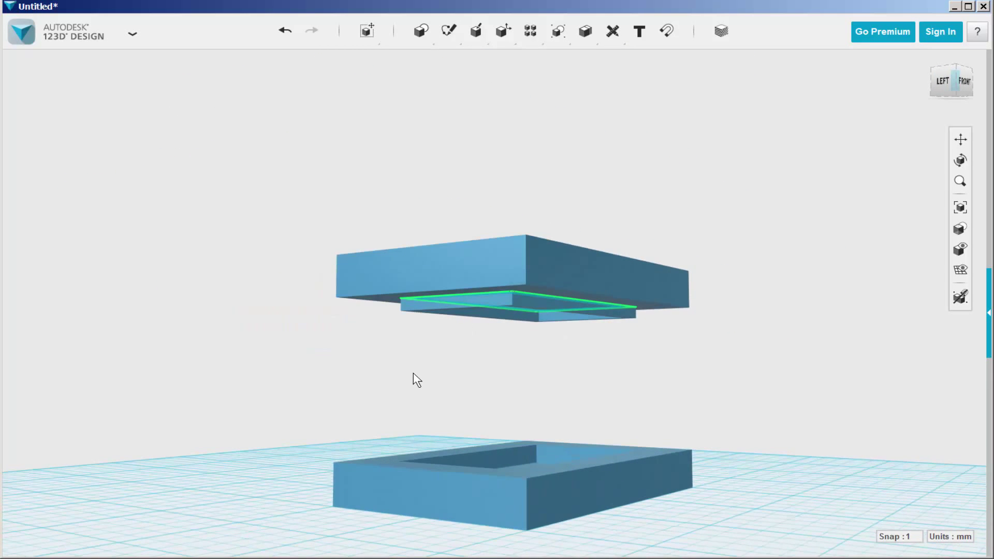
right_drag(413, 379, 543, 324)
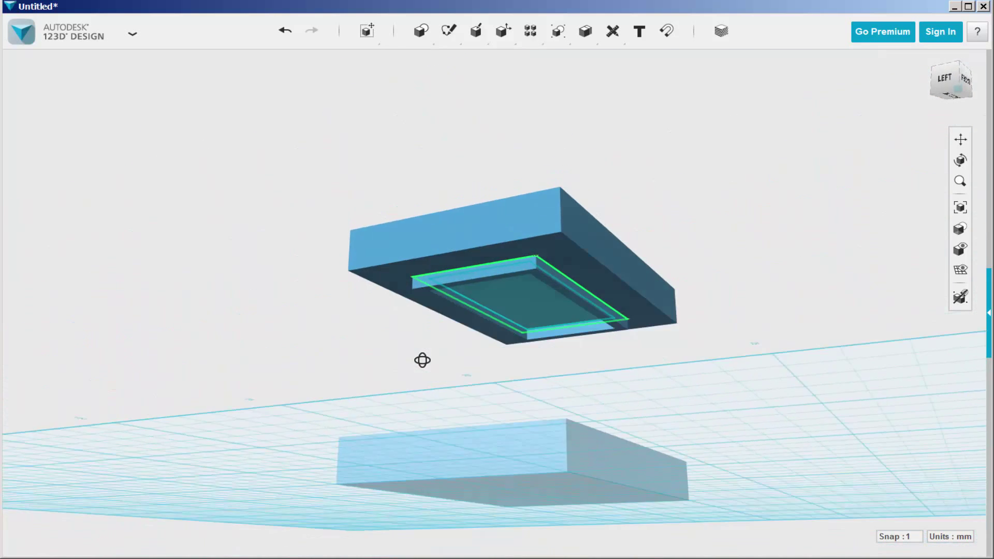
scroll(543, 324, up, 3)
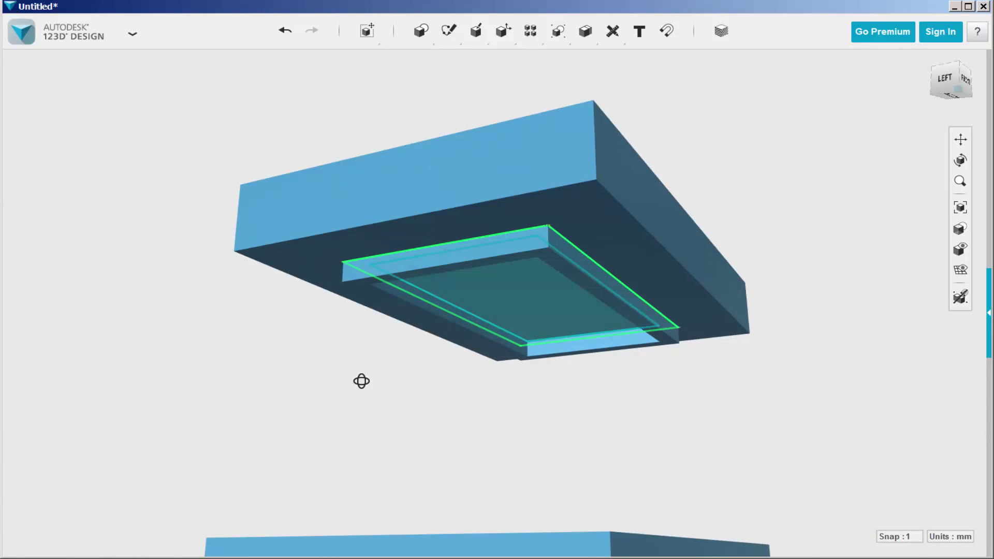
right_drag(362, 381, 360, 366)
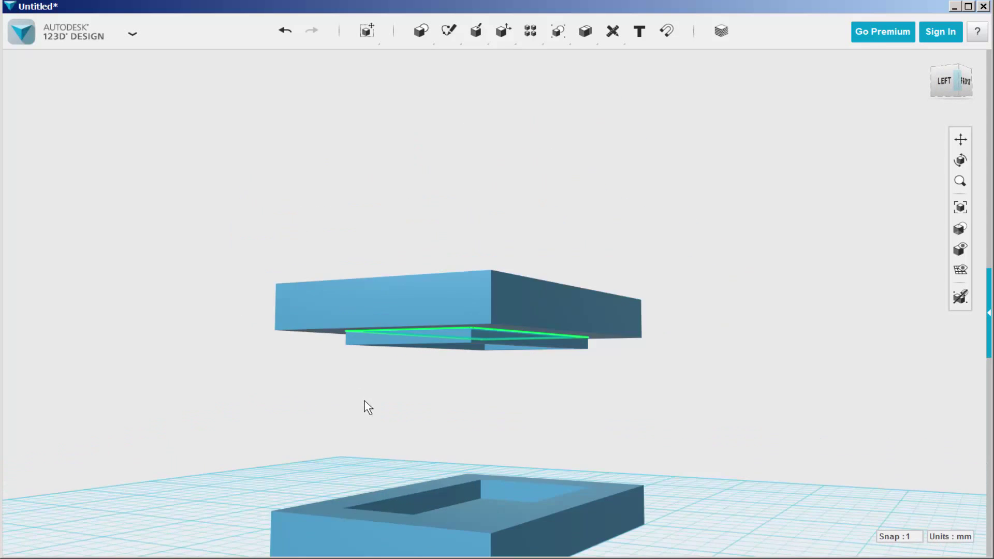
middle_drag(361, 367, 365, 375)
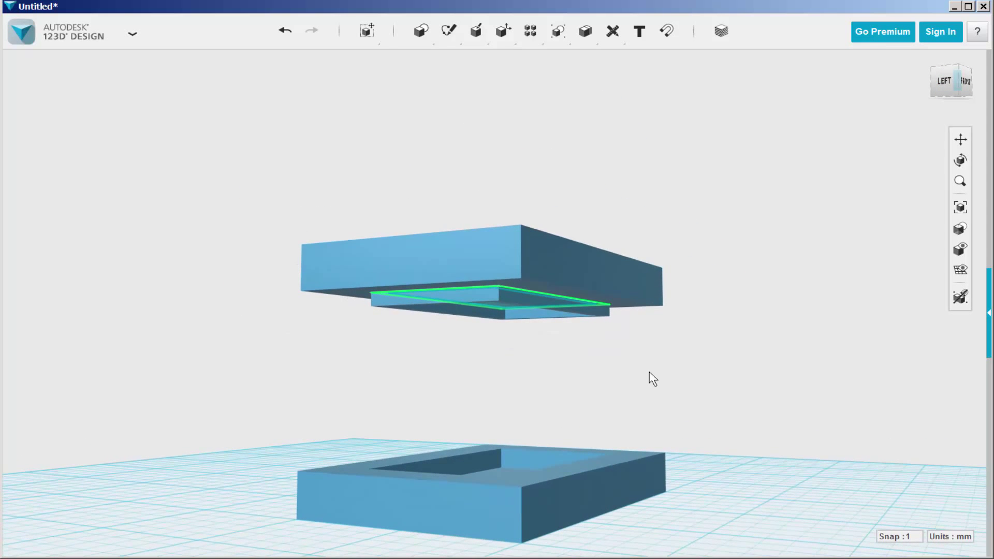
click(920, 293)
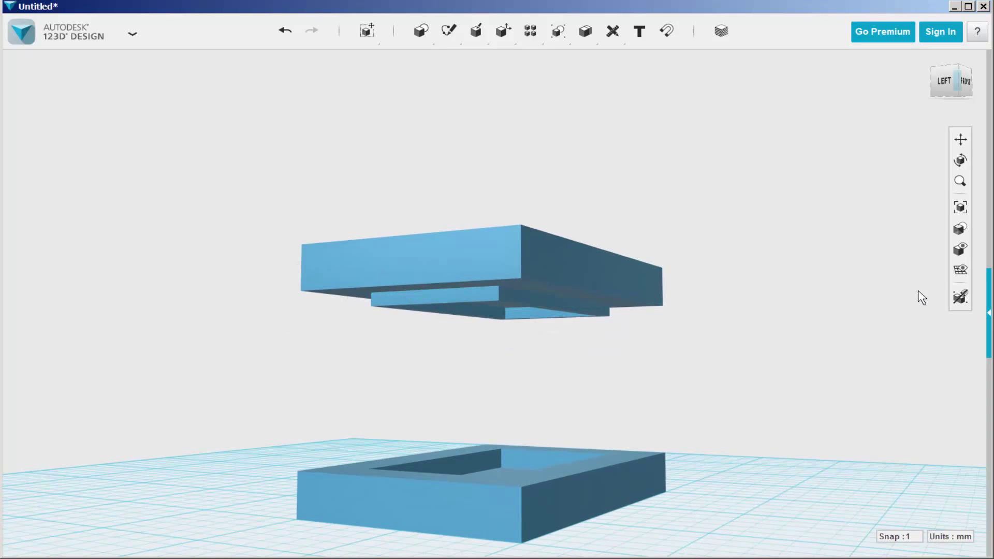
- Draw a closed polyline triangle cutting off one corner of the lid's top face
right_drag(740, 350, 593, 194)
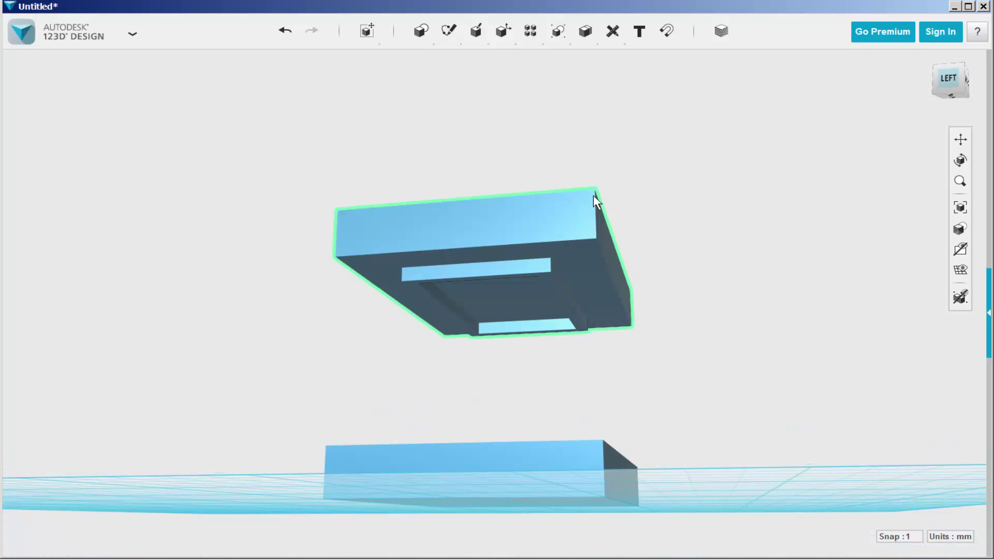
scroll(547, 220, up, 1)
scroll(553, 219, up, 2)
scroll(552, 217, up, 2)
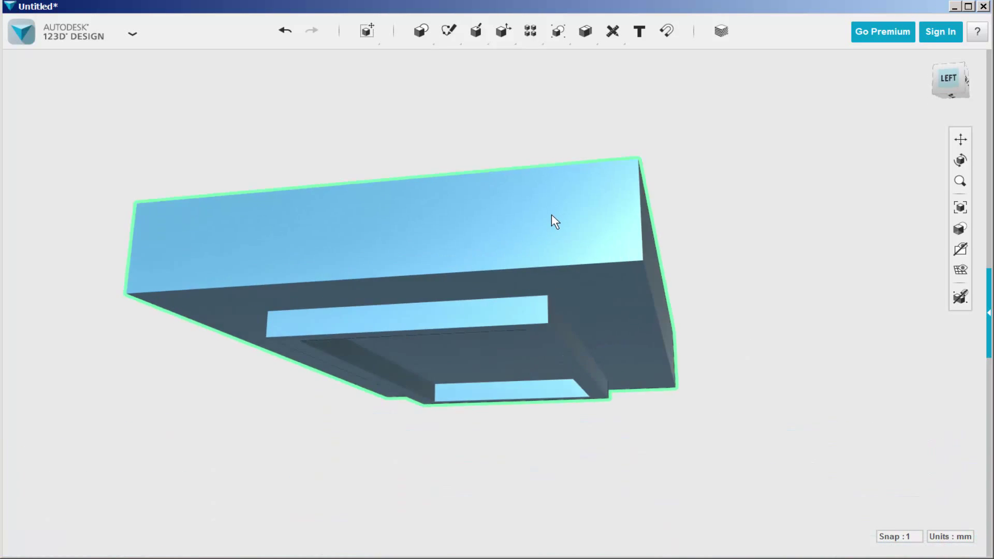
scroll(553, 222, up, 2)
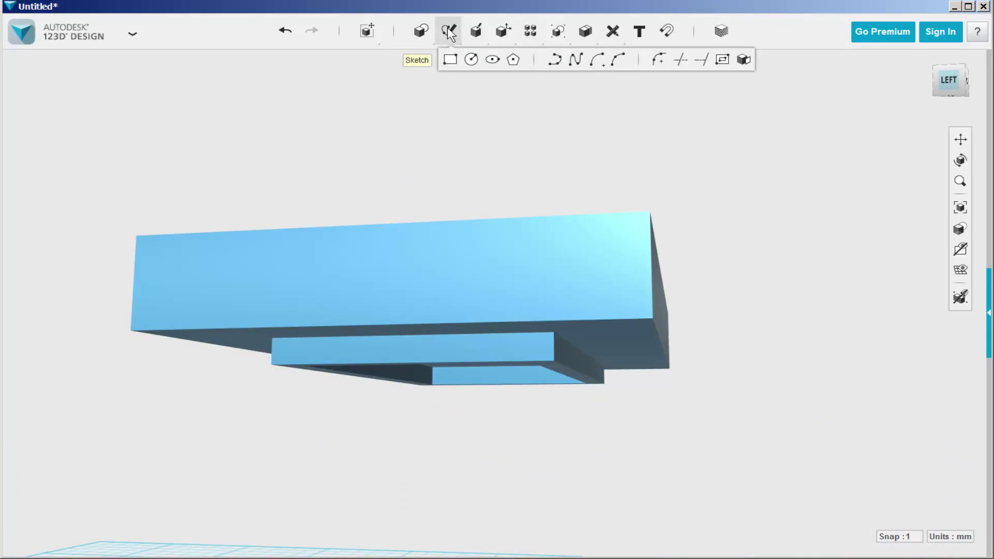
click(553, 60)
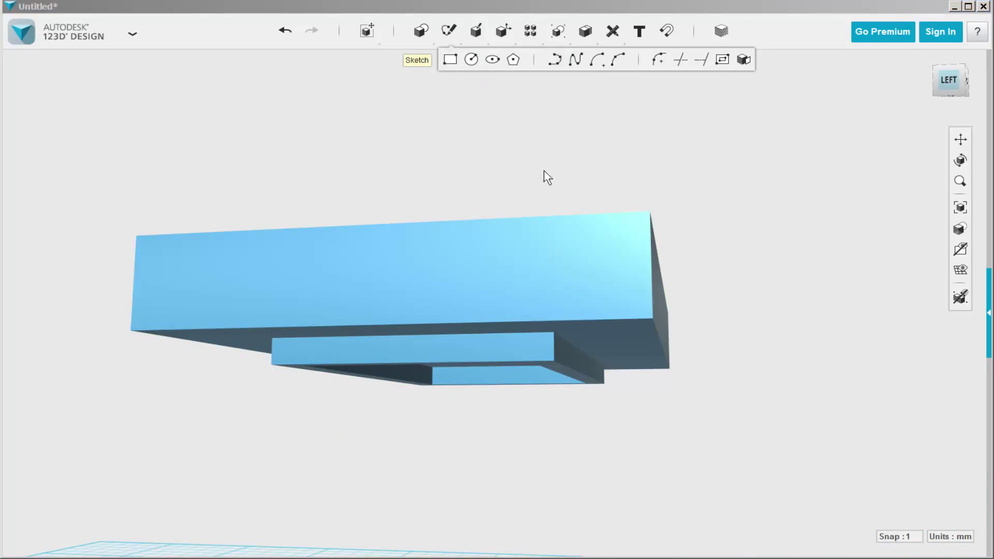
click(593, 215)
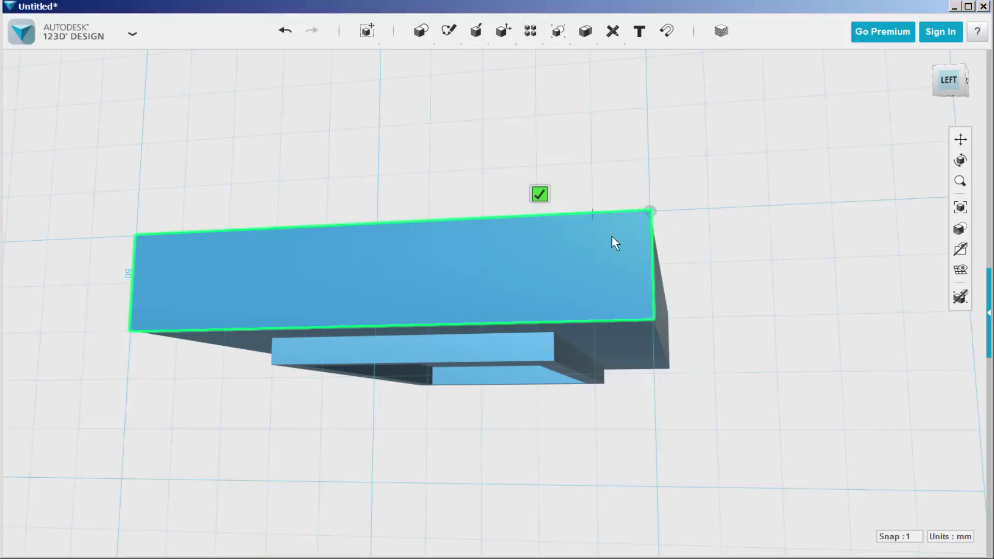
click(652, 267)
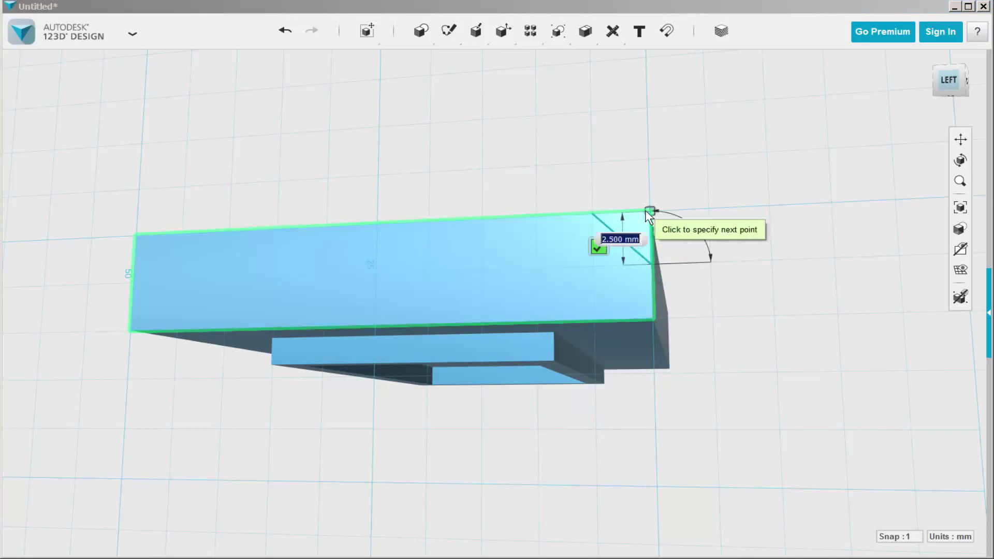
click(591, 214)
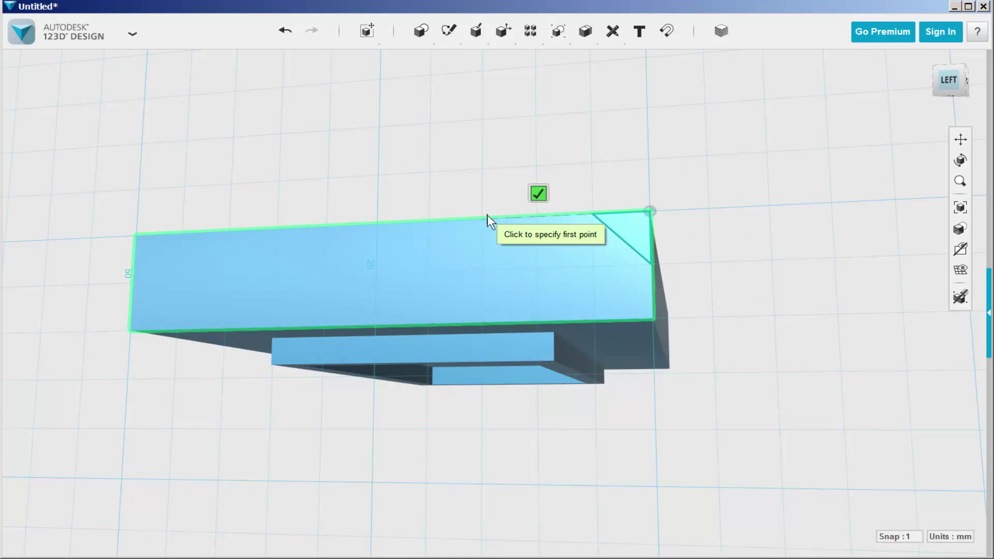
key(Escape)
right_drag(476, 248, 448, 211)
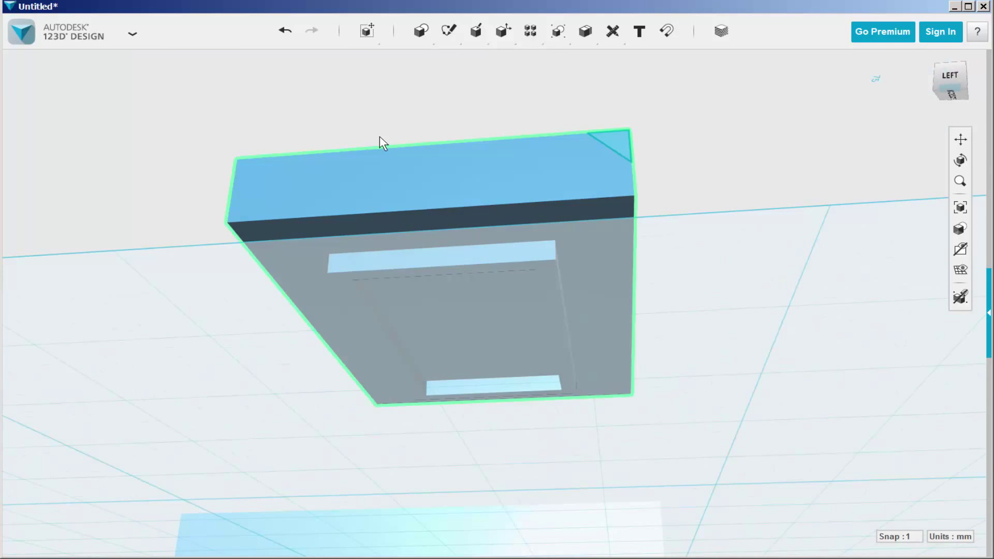
- Draw a rectangle on the lid's underside from one face corner to the opposite corner
click(450, 59)
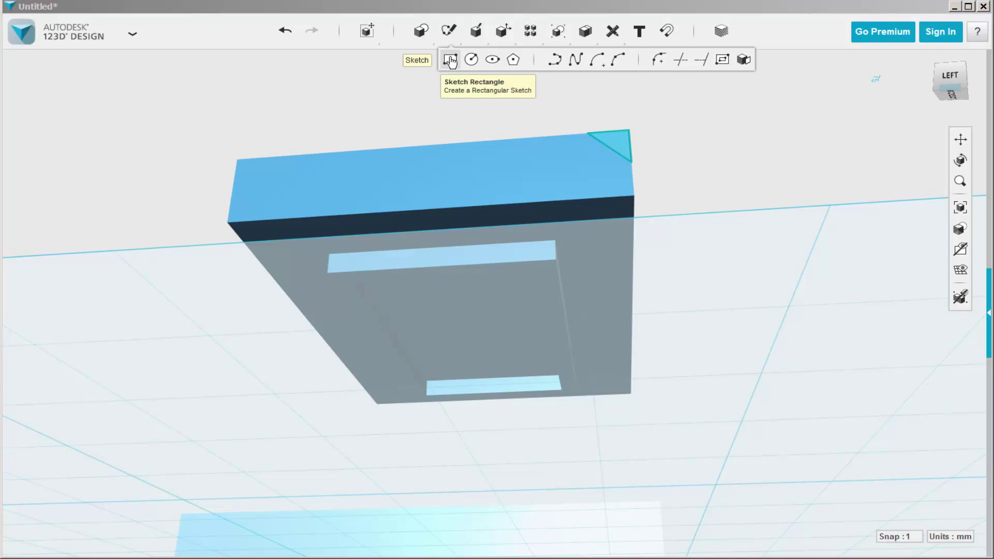
click(383, 229)
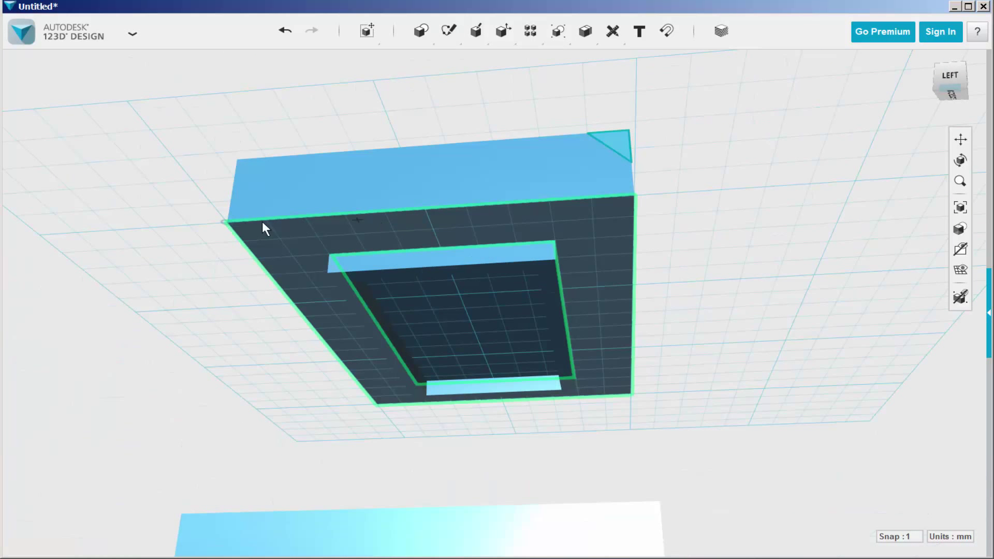
click(227, 222)
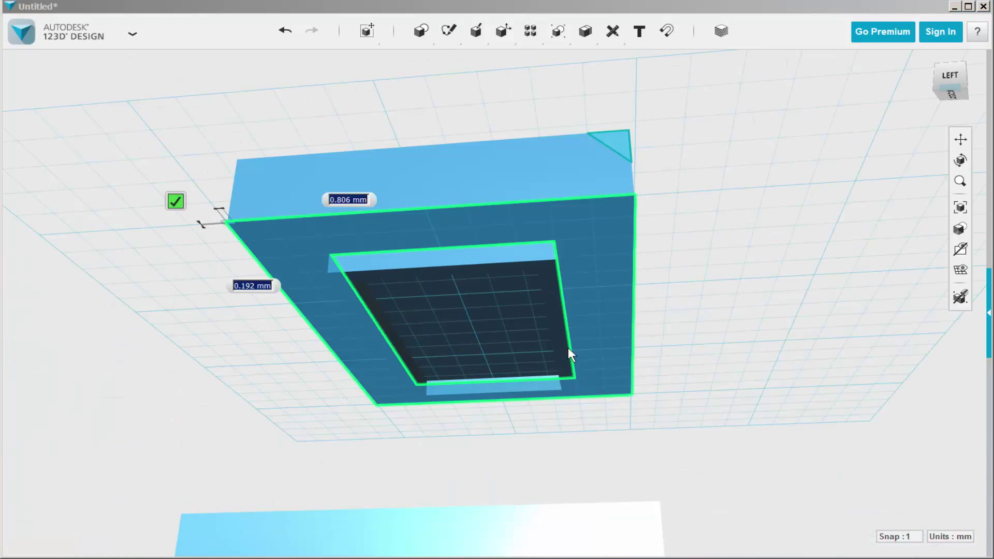
click(628, 393)
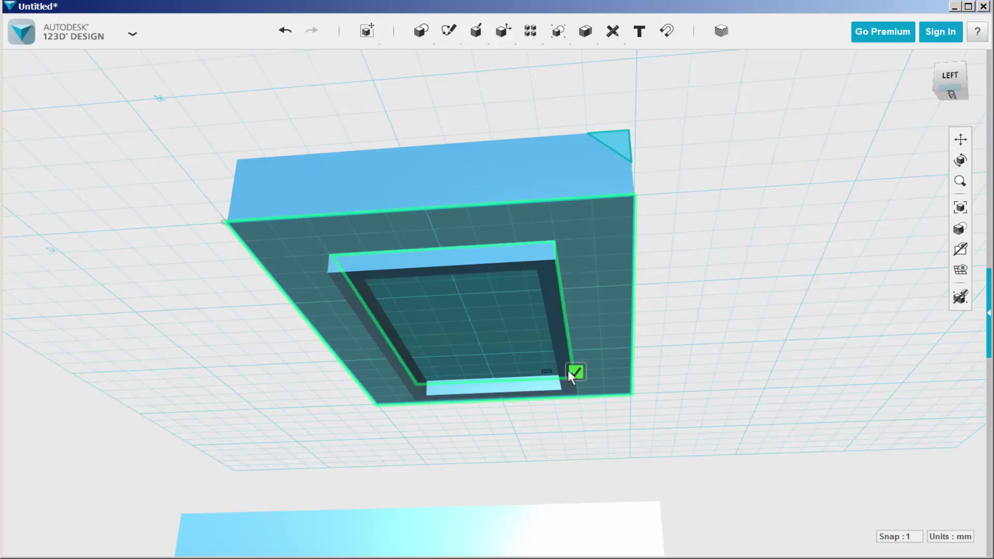
click(573, 374)
right_drag(703, 257, 652, 245)
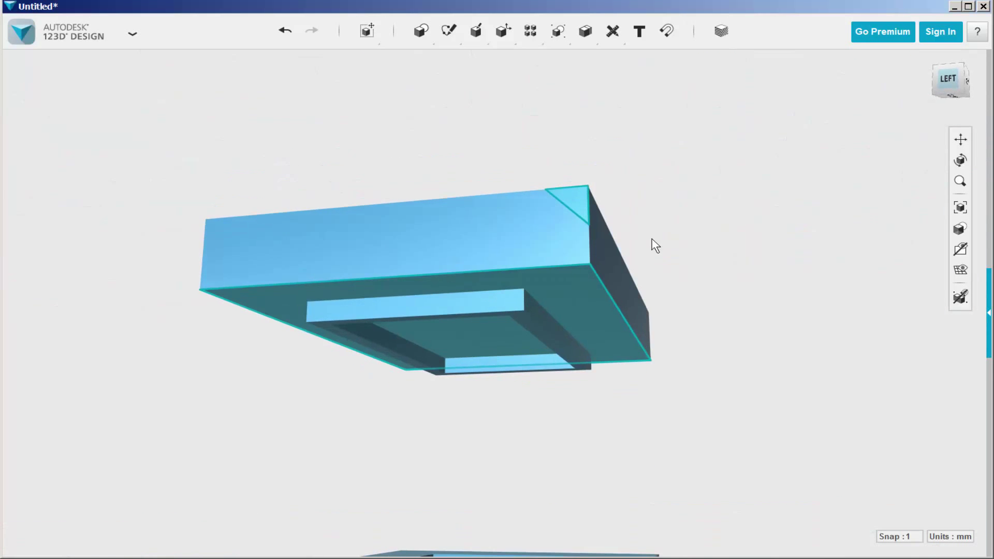
- Sweep the corner triangle profile along the lid's rim edges as the path
click(573, 202)
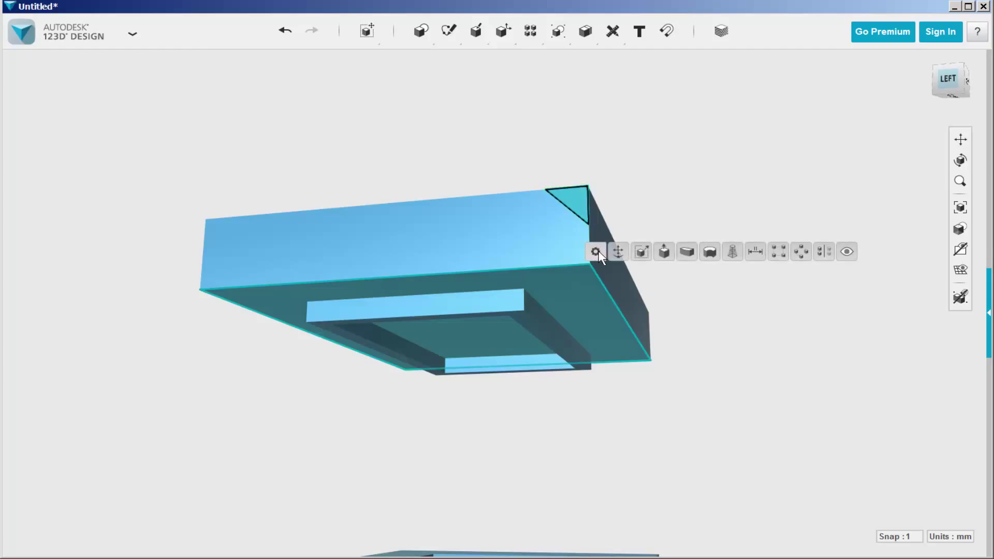
click(685, 252)
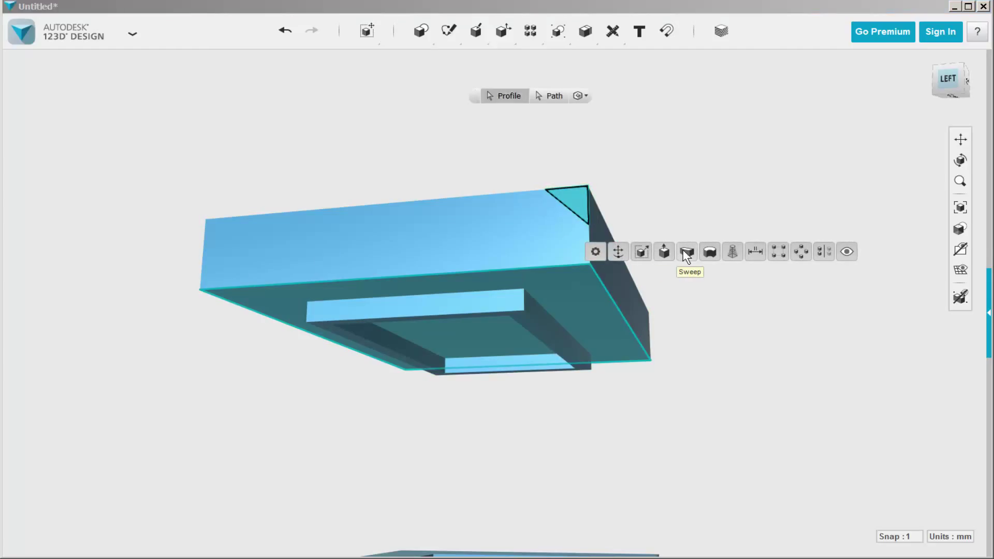
click(512, 99)
click(573, 200)
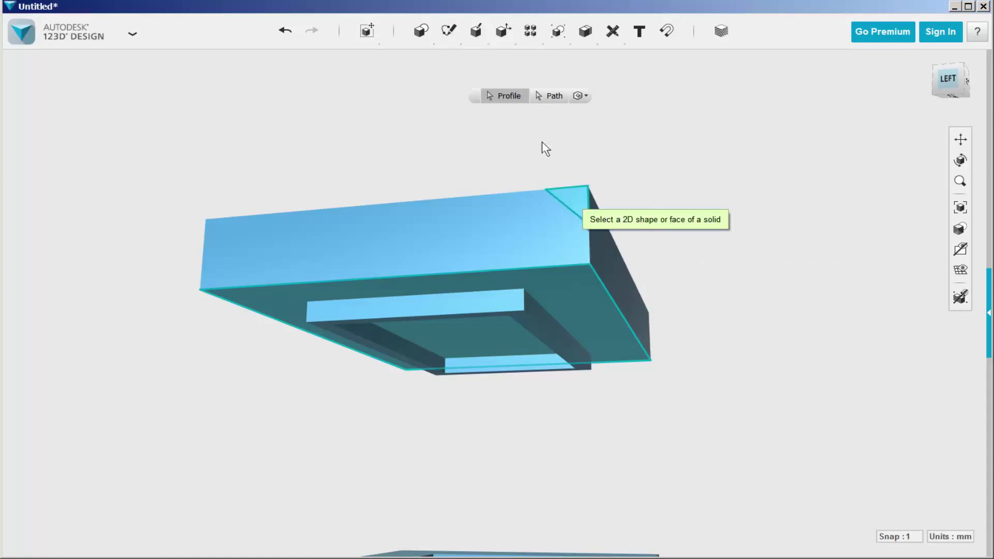
click(552, 97)
click(574, 267)
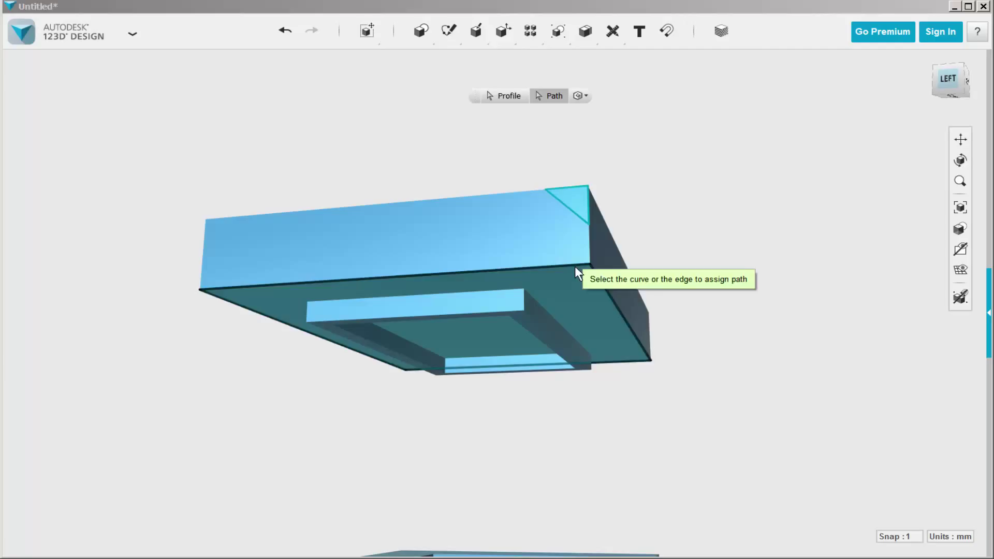
right_drag(575, 266, 569, 232)
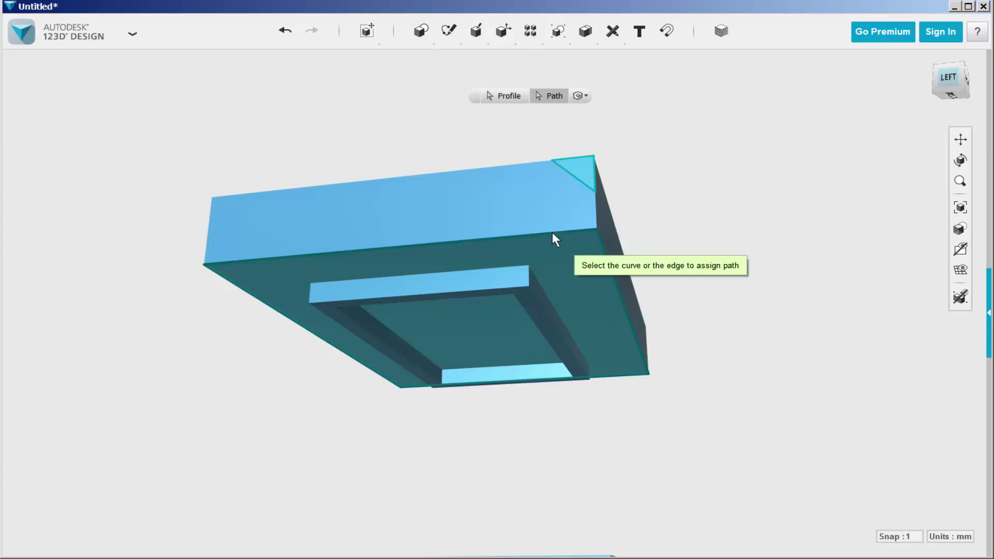
click(512, 98)
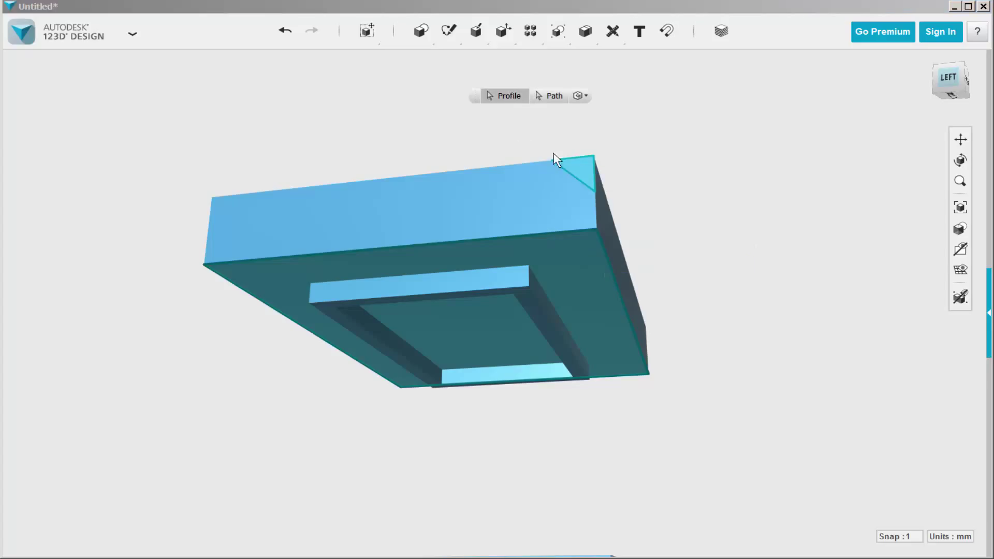
click(580, 167)
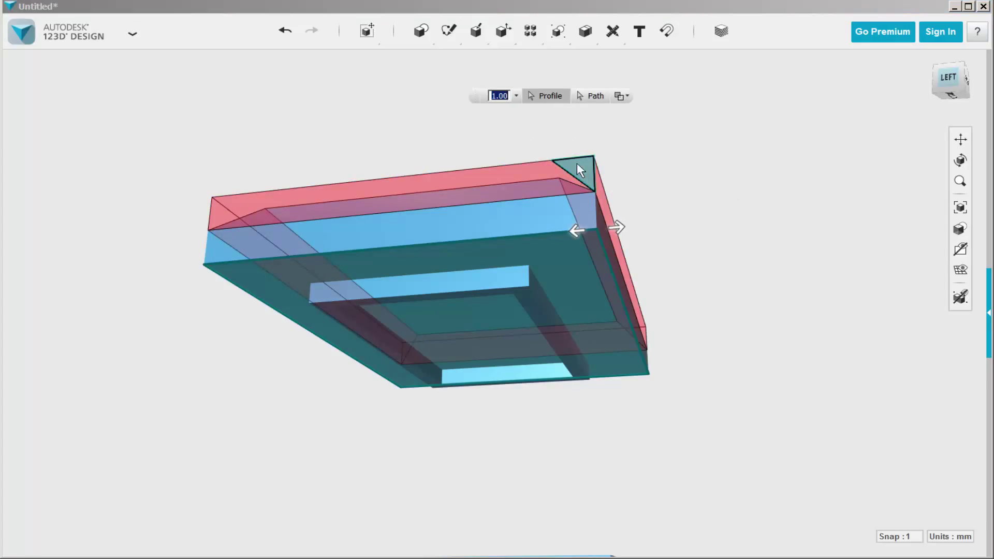
click(734, 181)
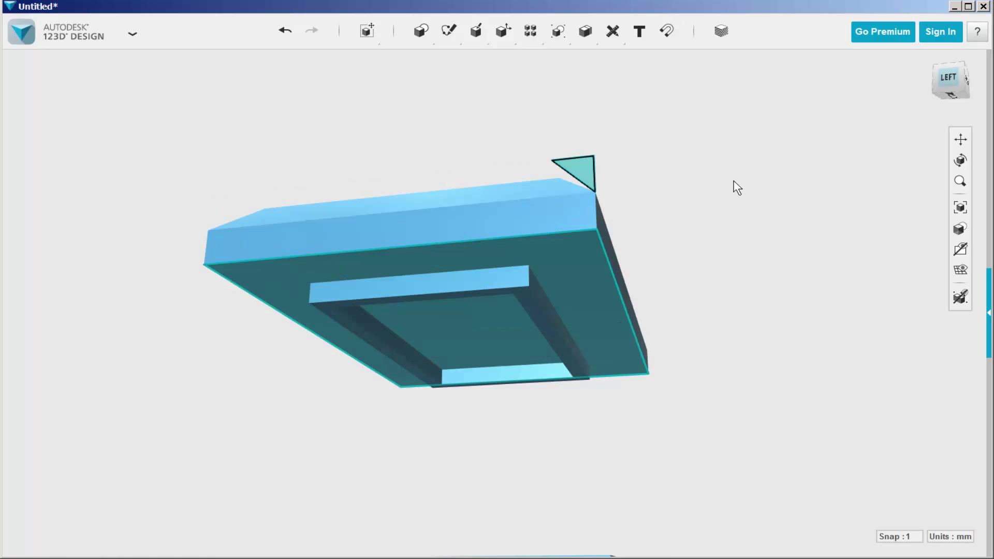
right_drag(727, 184, 716, 200)
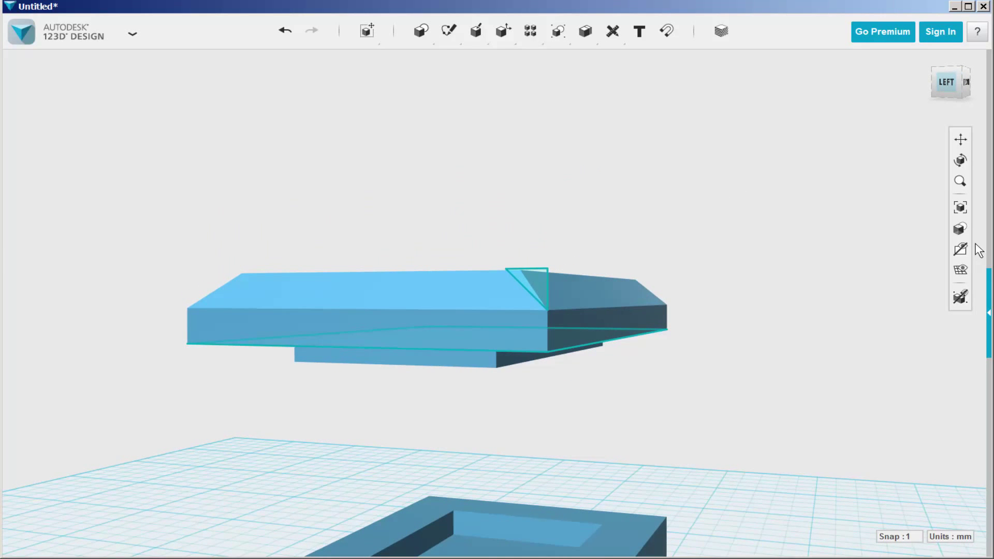